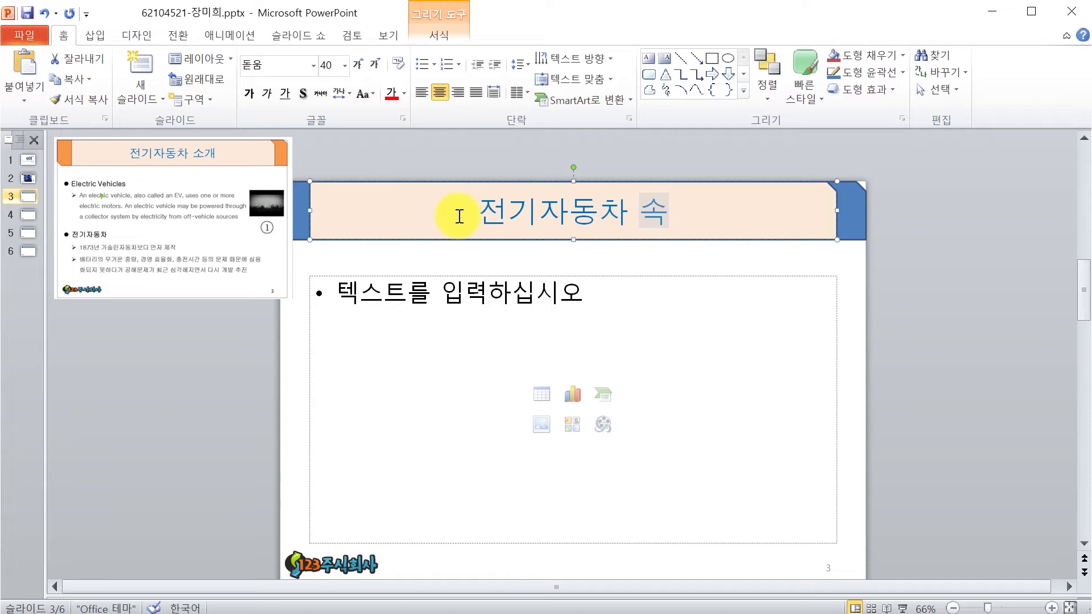
Complete the slide 3 title so it reads 전기자동차 소개 and deselect the title box.
left_click(463, 278)
left_click(470, 267)
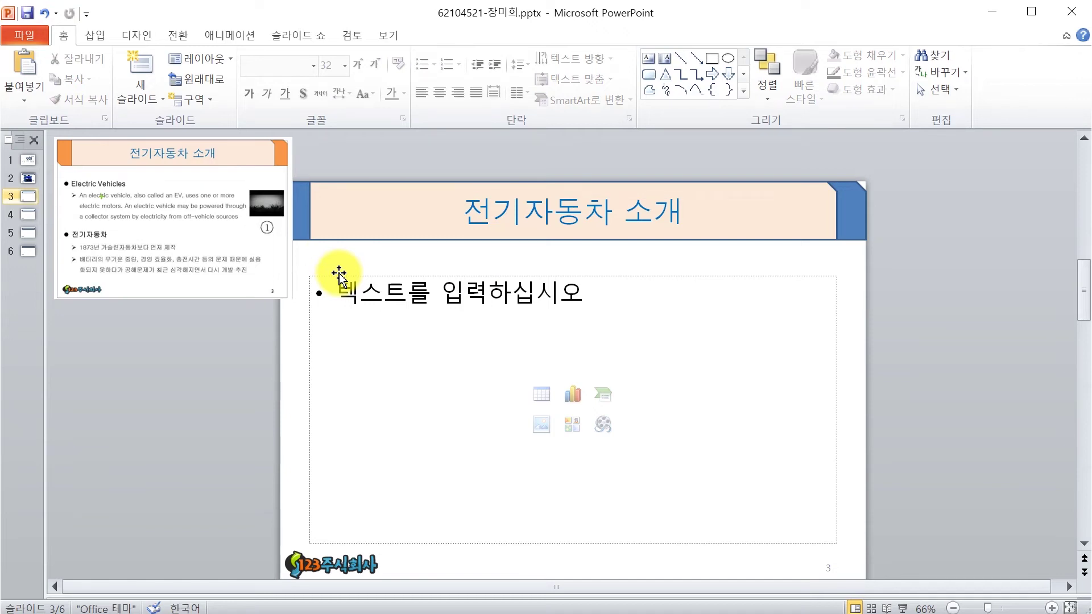
left_click(602, 424)
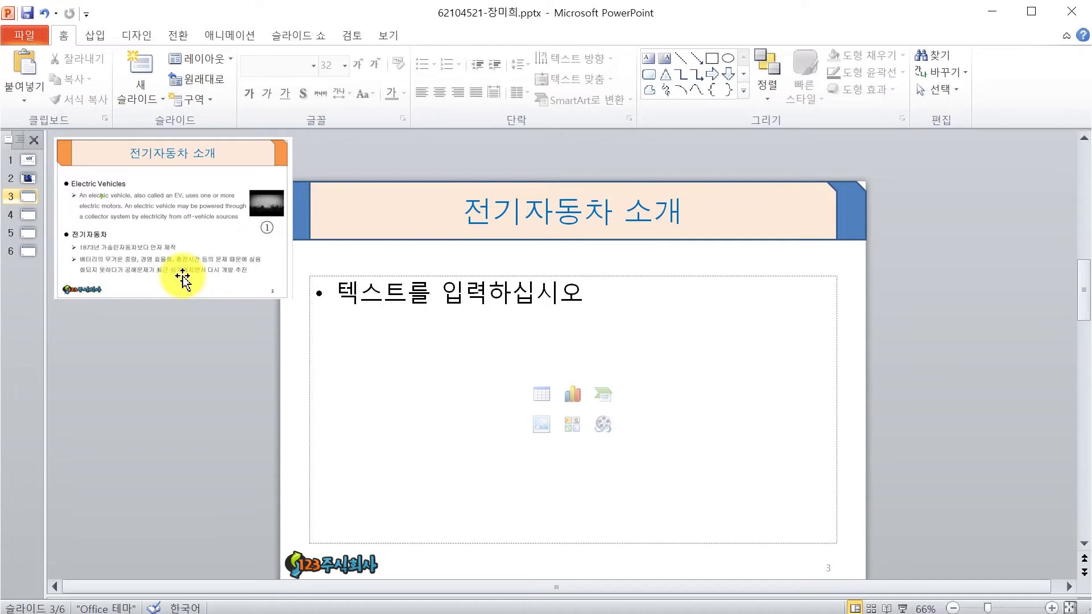
Enter 전기자동차 as the first bullet in the slide's content placeholder.
left_click(386, 306)
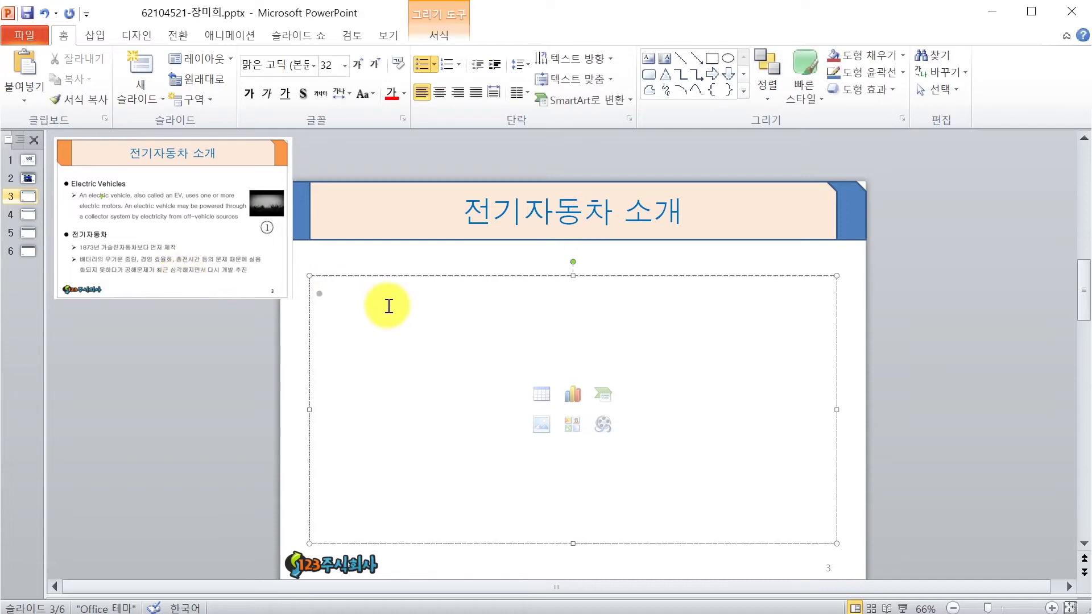
type("전기자동")
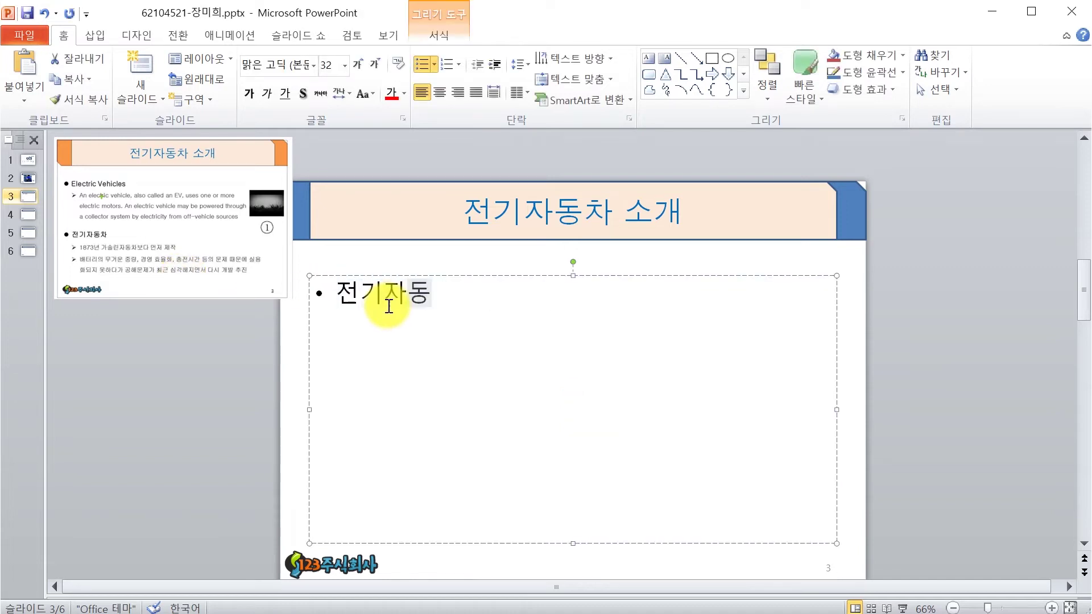
type("차")
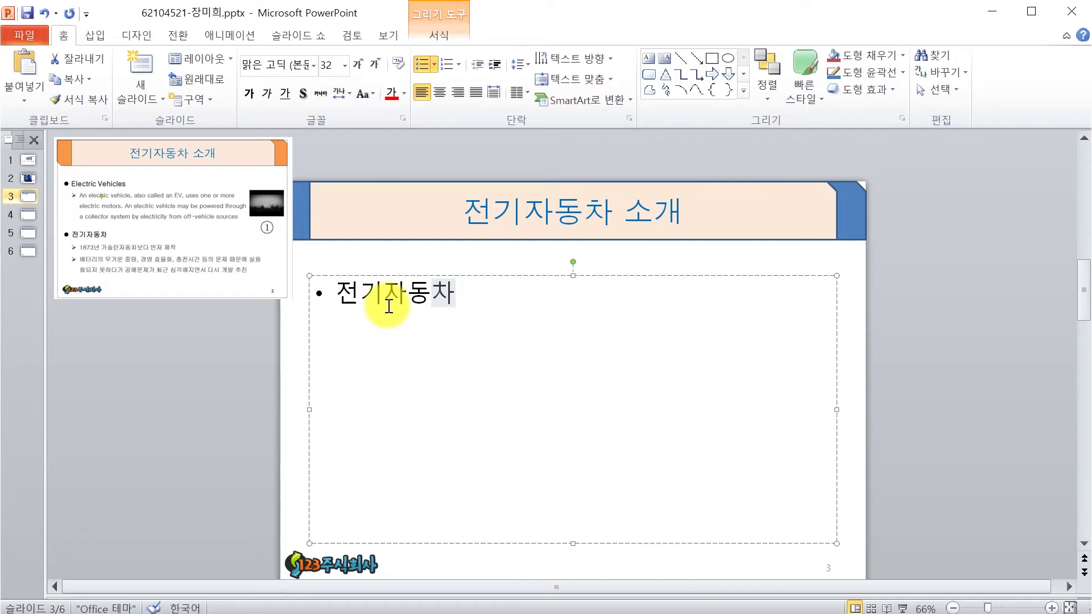
Add a second bullet reading 1873년 가솔린자동차보다 먼저 제작.
key("Return")
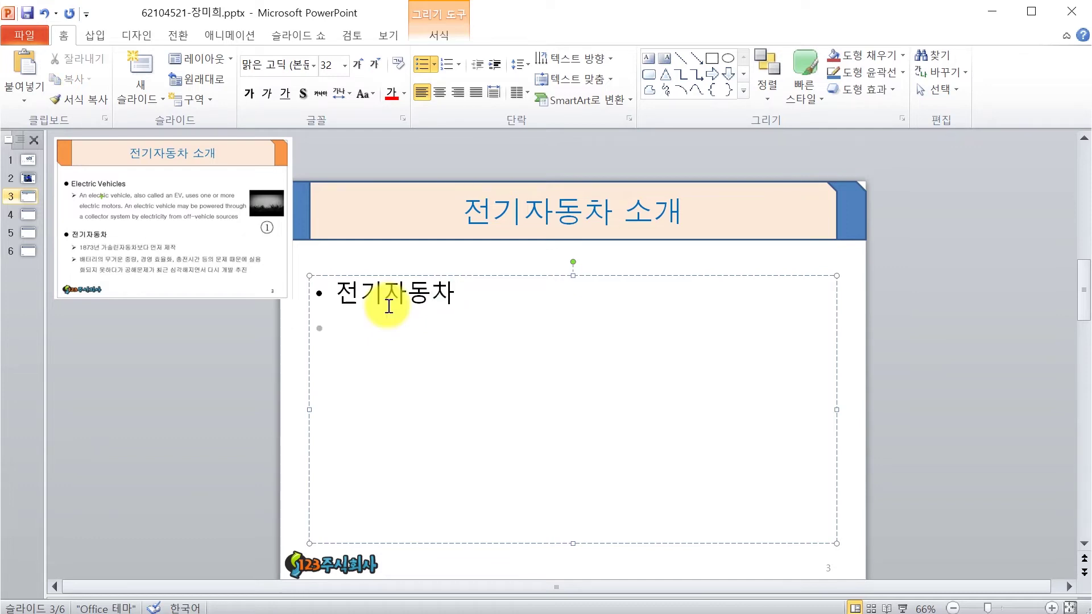
type("189")
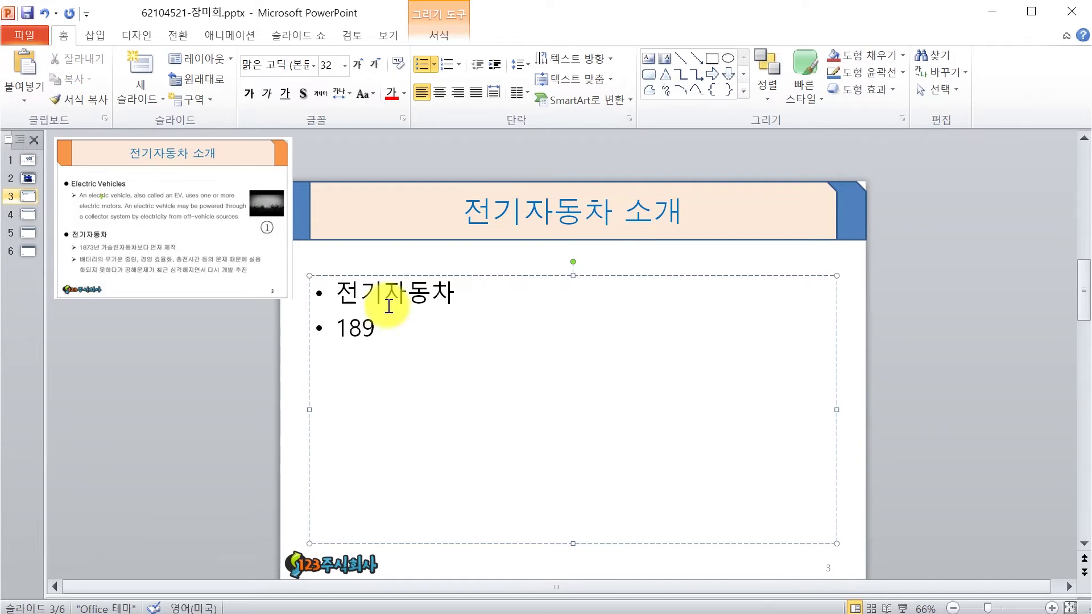
key("BackSpace")
type("73")
key("Hangul")
type("년 가솔ㄹ")
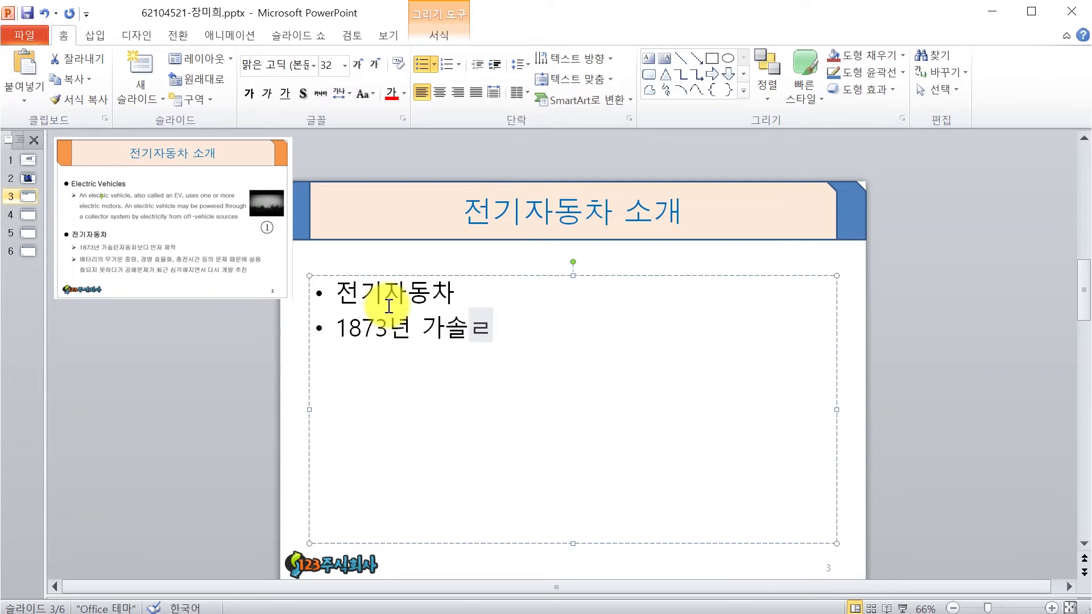
type("ㅣㄴ자동차보다 먼")
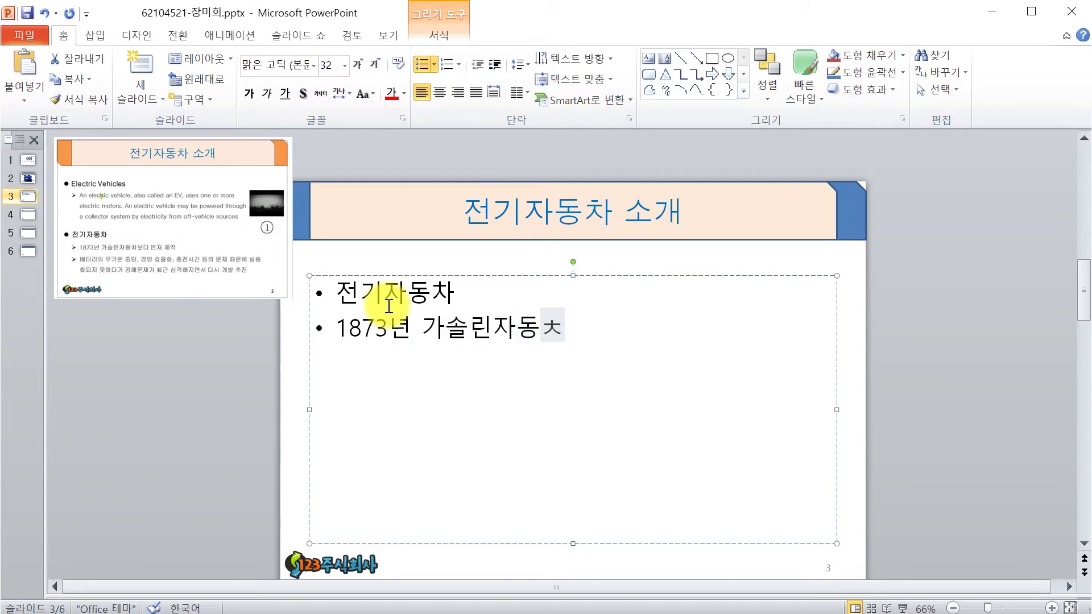
type("저 제작")
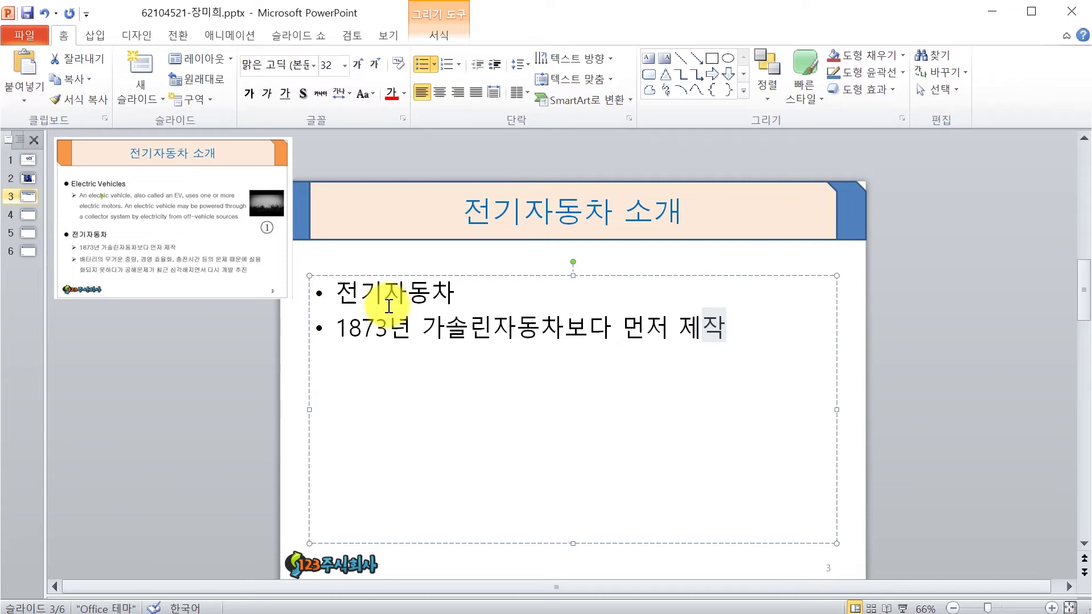
Start a third bullet with the text "배터리의 무거운 중량," and correct any misspelling in it.
key("Return")
type("배터리의 무거")
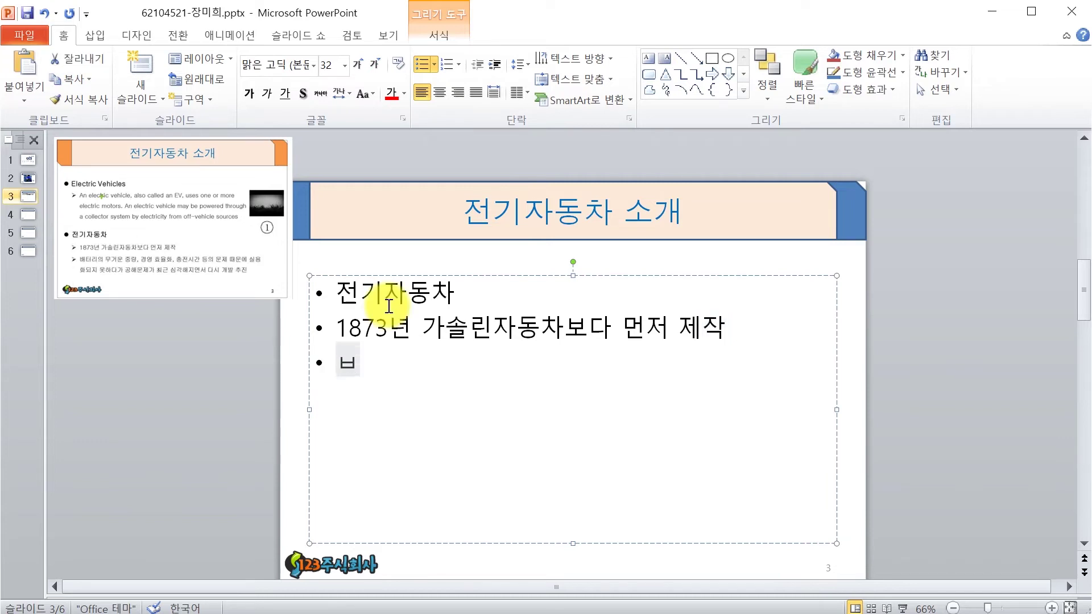
type("ㄴ운 중량,")
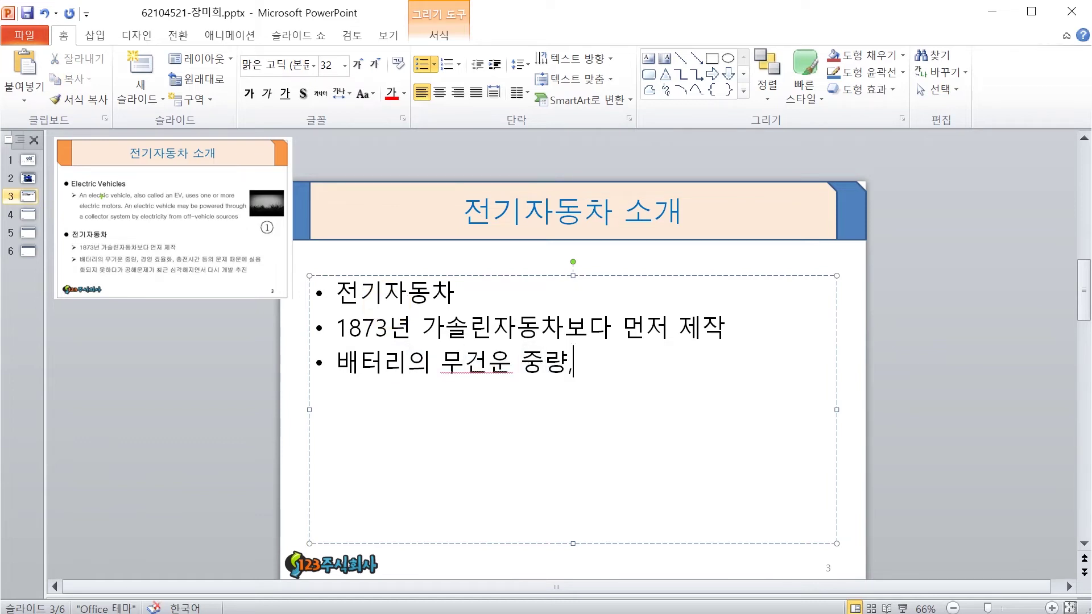
key("Hangul")
type(",")
left_click(496, 356)
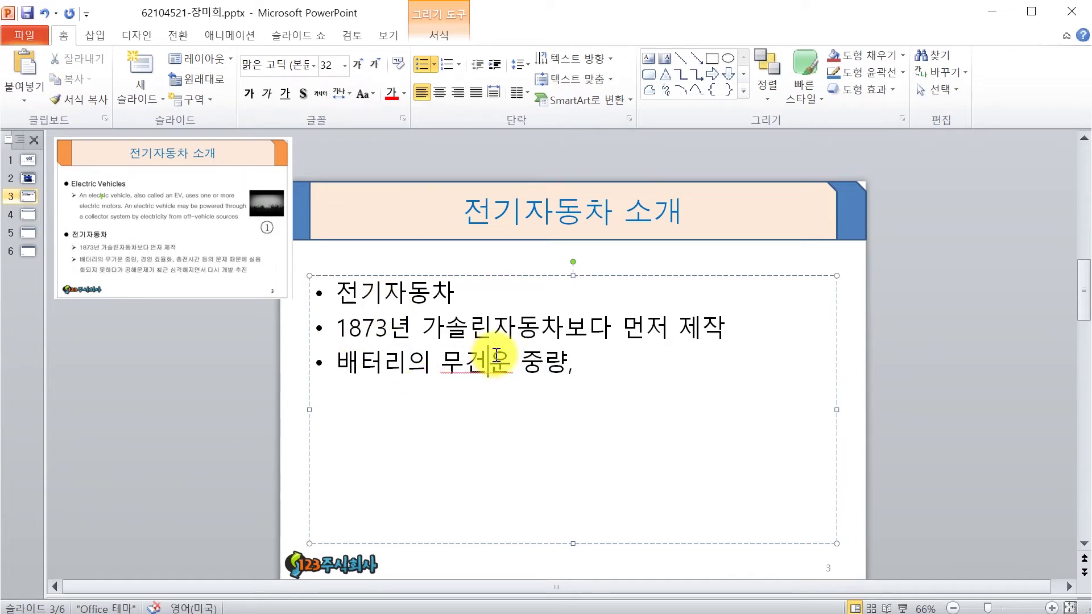
key("Hangul")
key("BackSpace")
type("거")
left_click(600, 375)
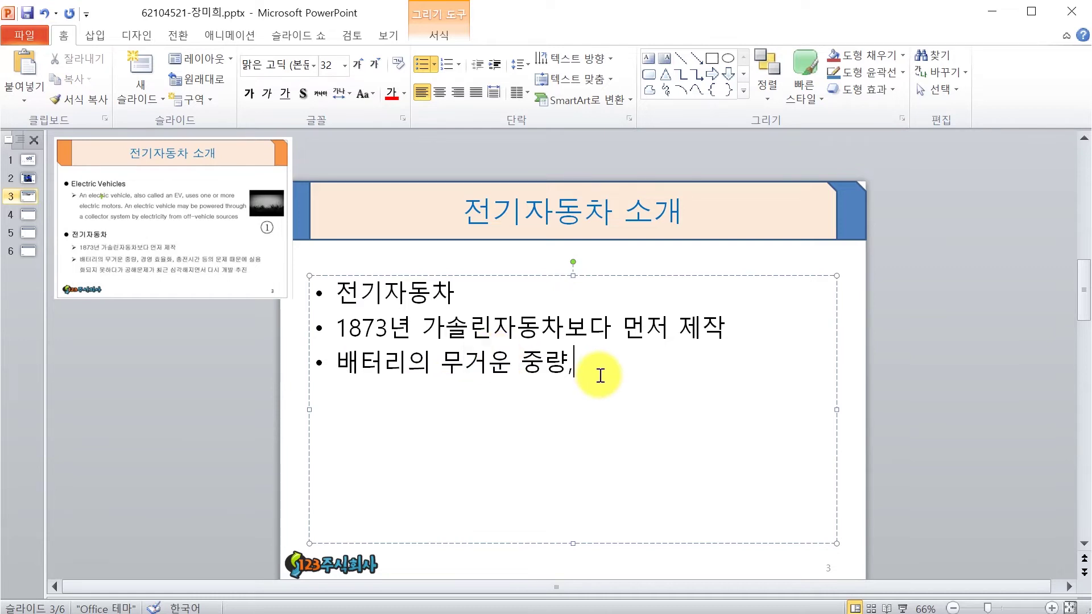
Continue the third bullet with the text "경영 효율화, 충전시간 등의 문제 때문에 실용".
type("경여")
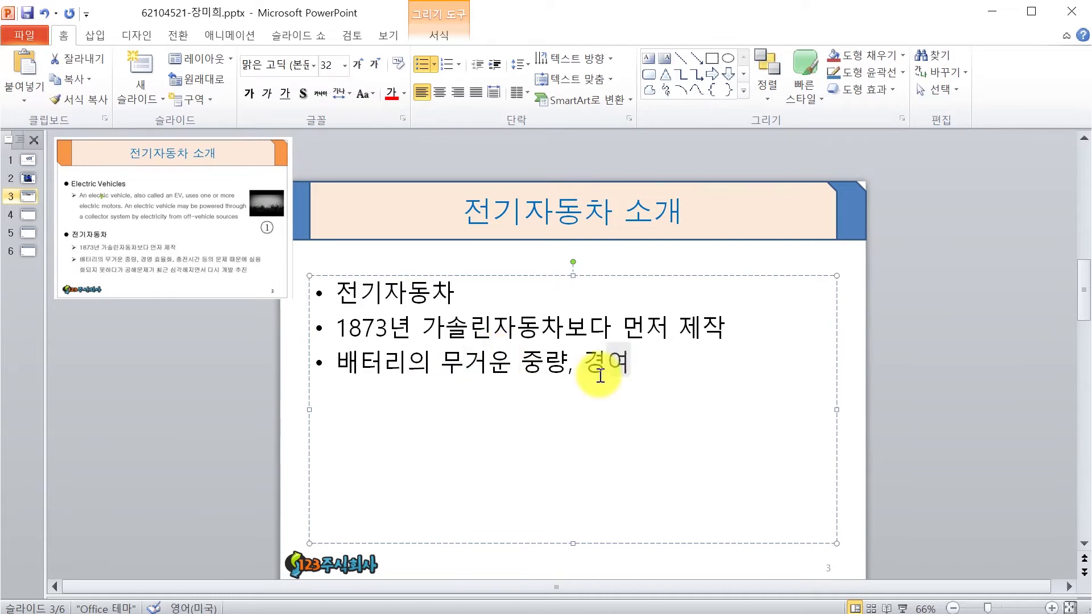
type("ㅇ 효율화,")
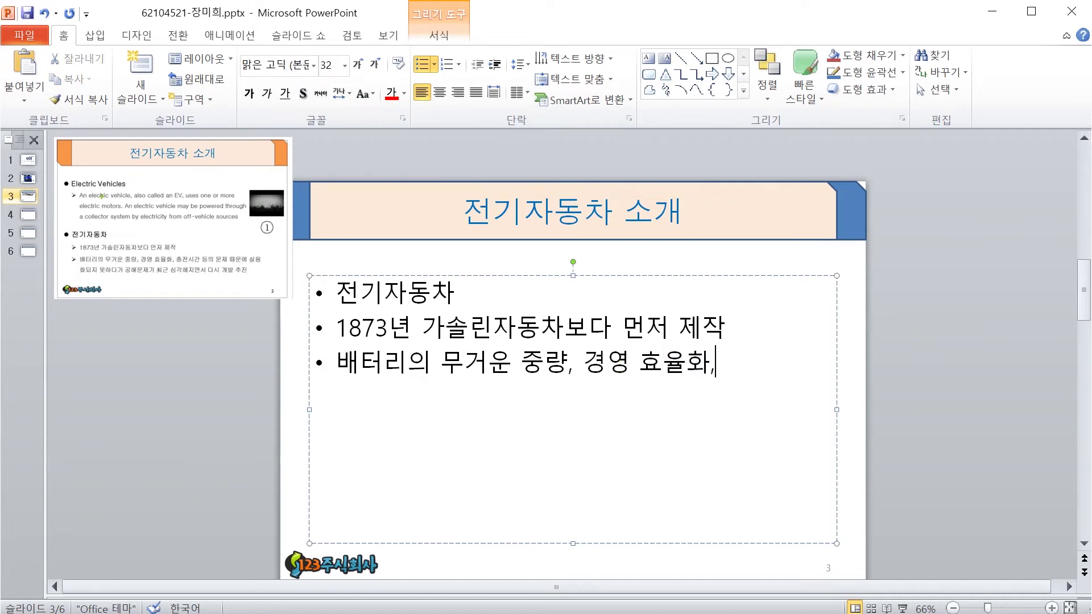
type(" 충전시간 등")
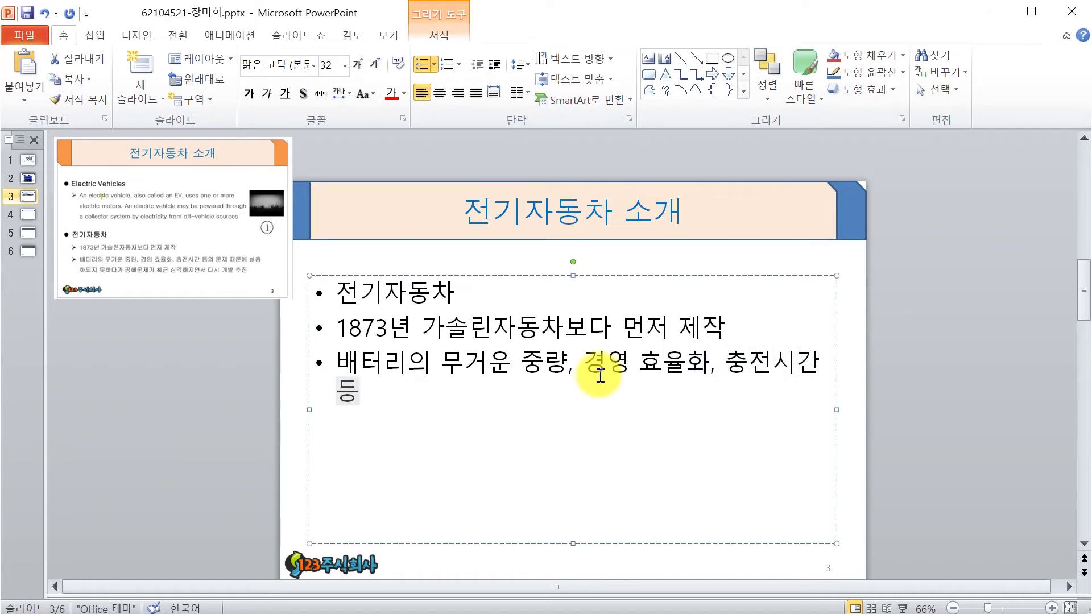
type("의 문제 ")
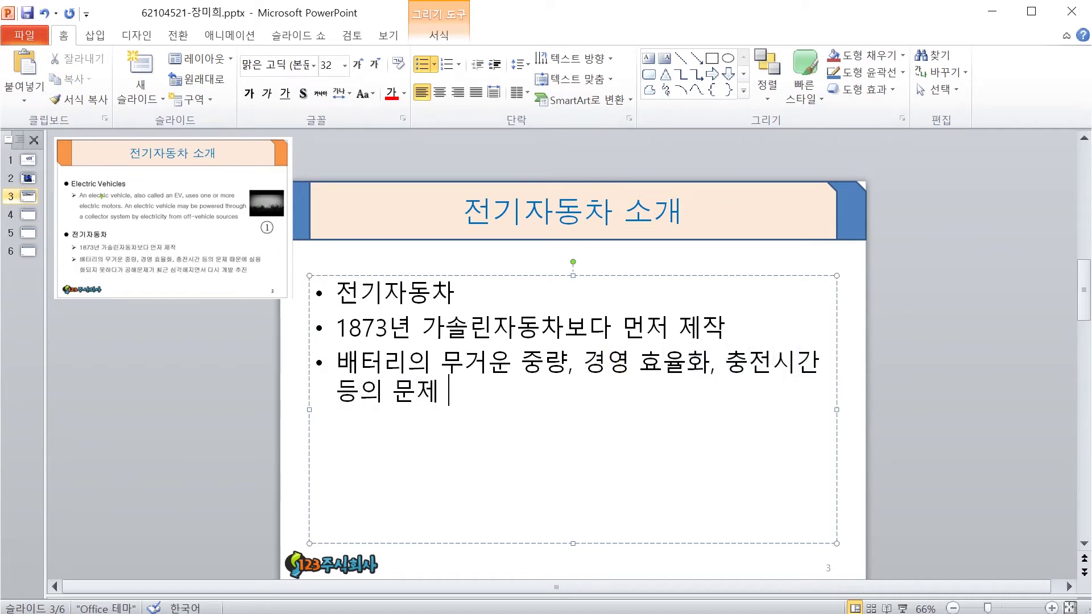
type("때문에 실요")
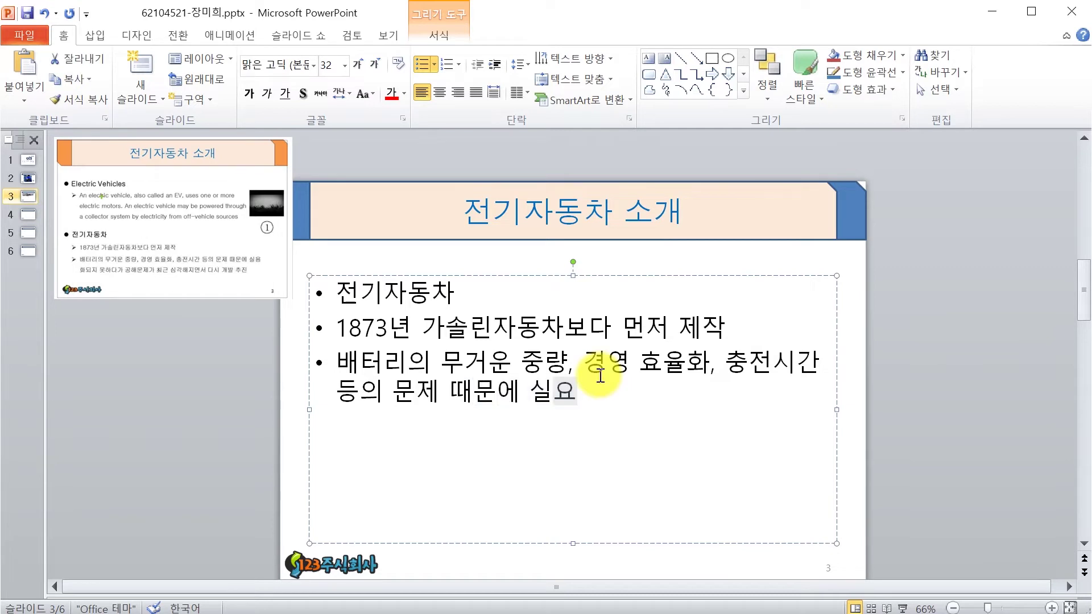
type("ㅇ")
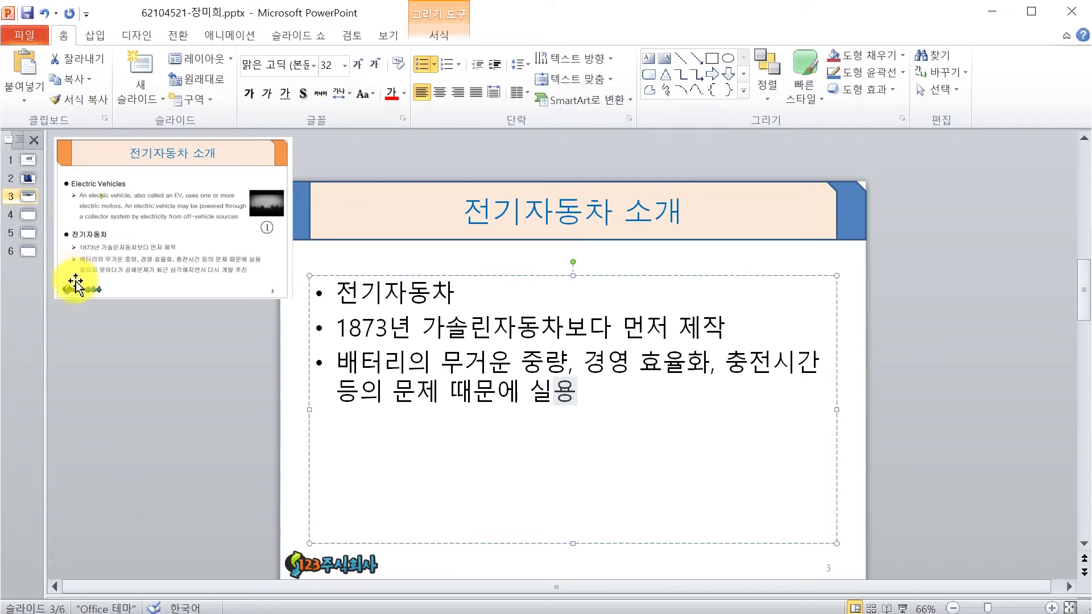
Insert a line break within the third bullet's paragraph and finish it with "화되지 못하다가 공해문제가 최근 심각해지면서 다시 개발 추진".
left_click(583, 403)
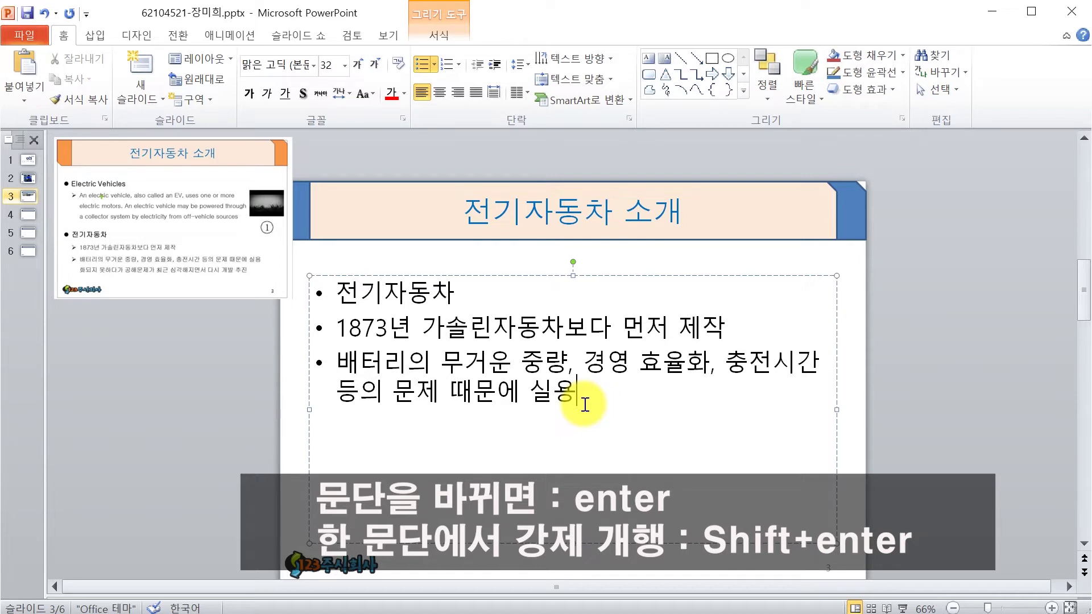
key("shift+Return")
type("화되지 모")
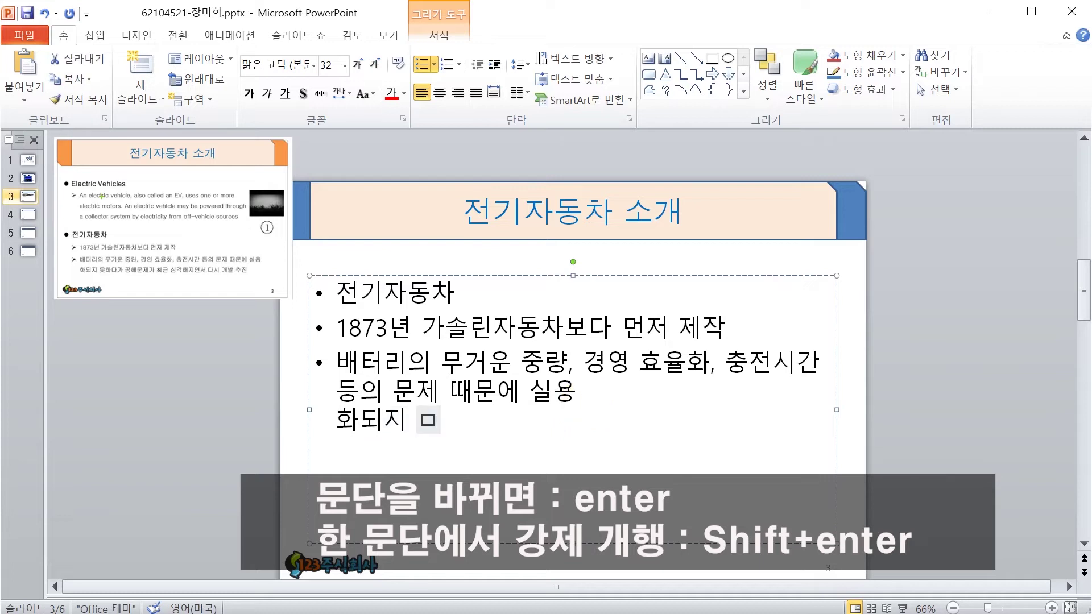
type("못하다가 공해")
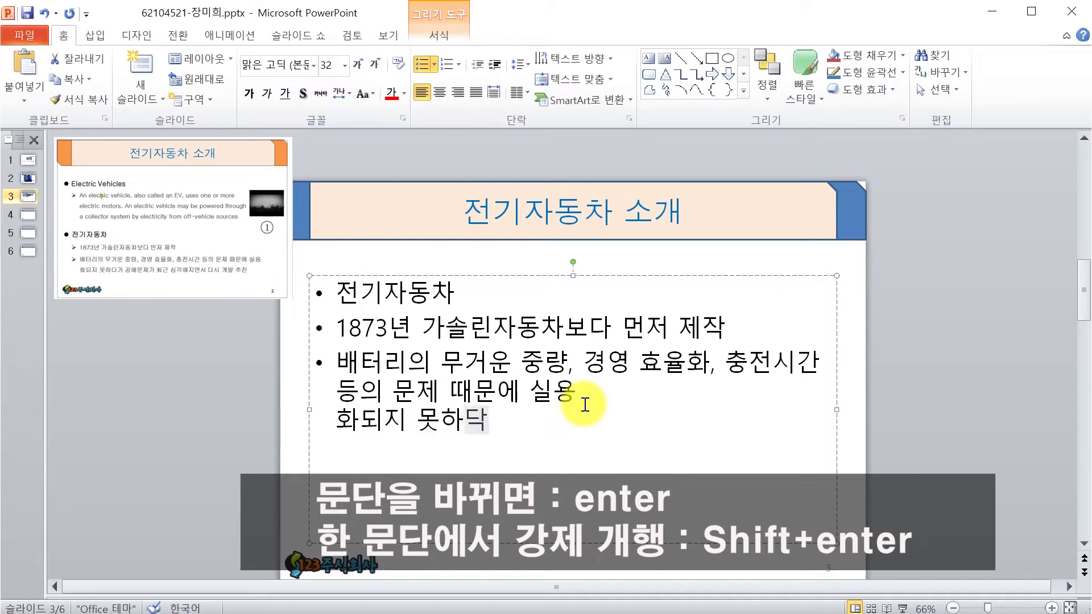
type(" ㅁ")
key("BackSpace")
key("BackSpace")
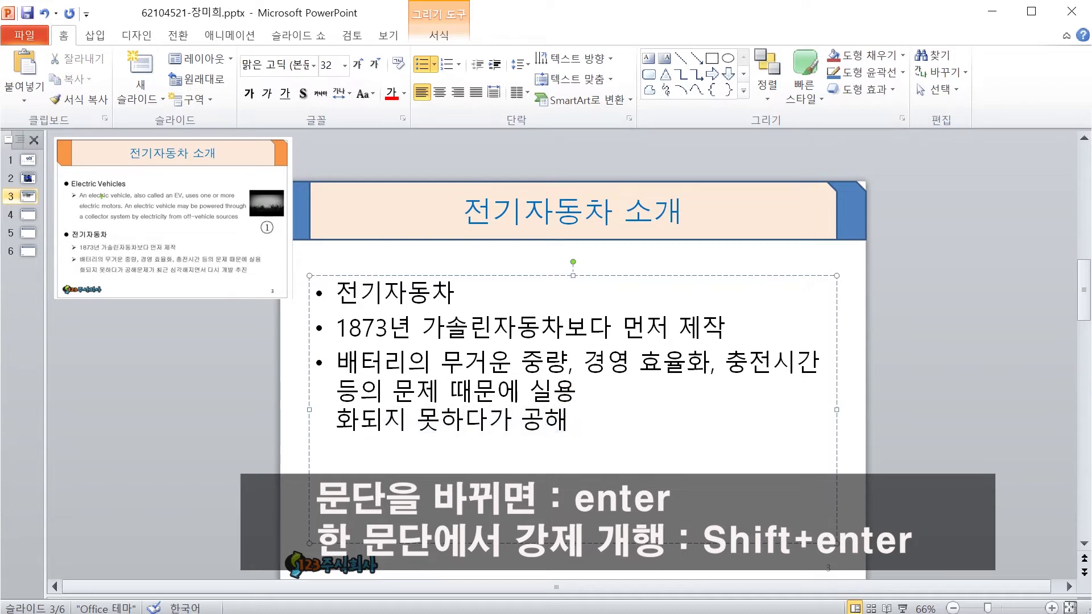
type("문제가 ㅊ최근 심")
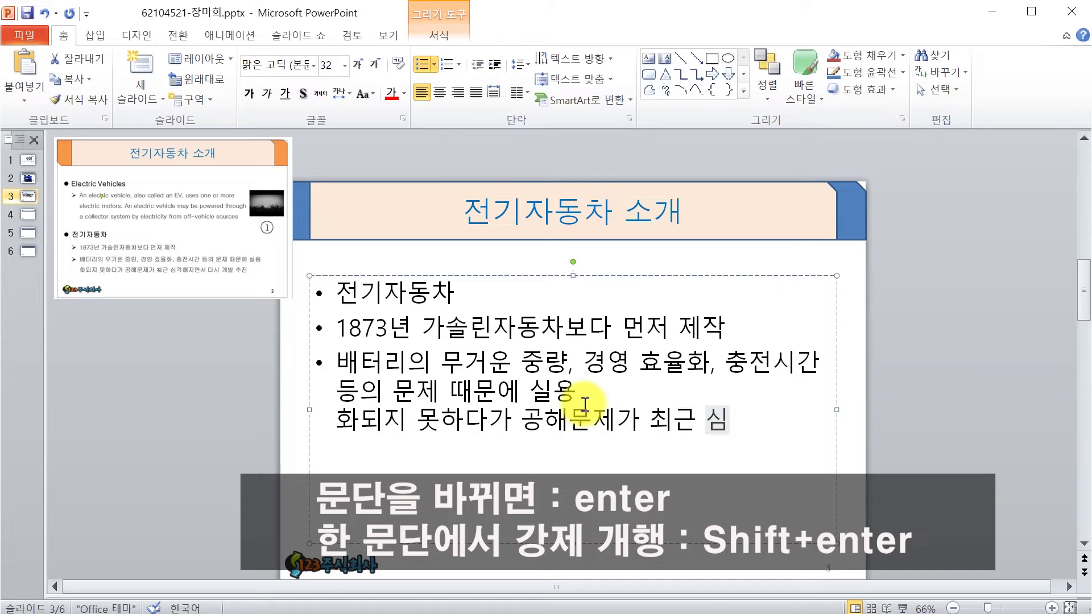
type("각해지면서")
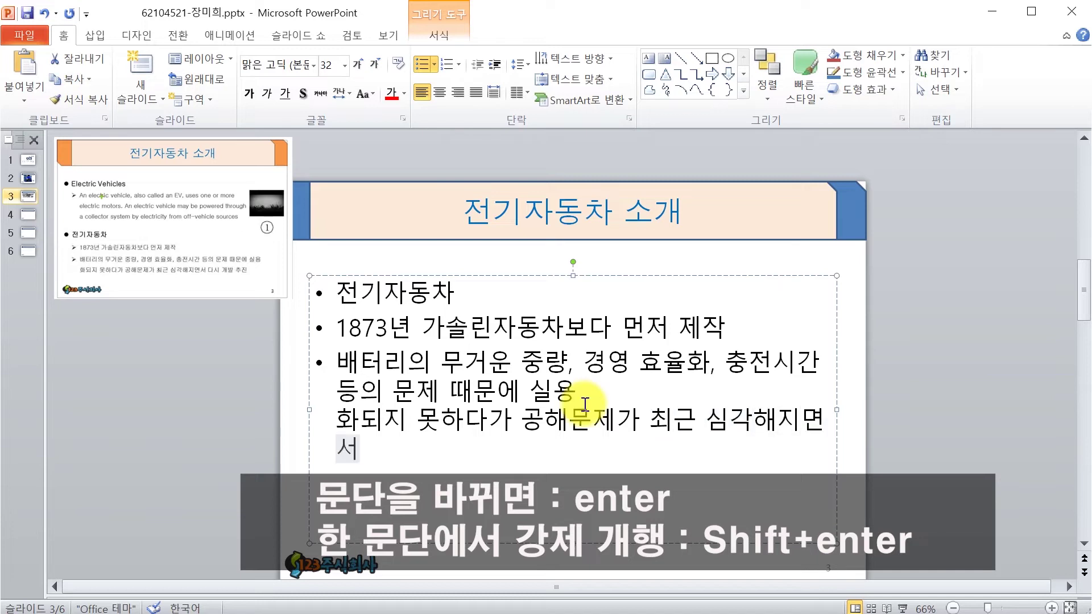
type(" 다시 ㄱ개발 추")
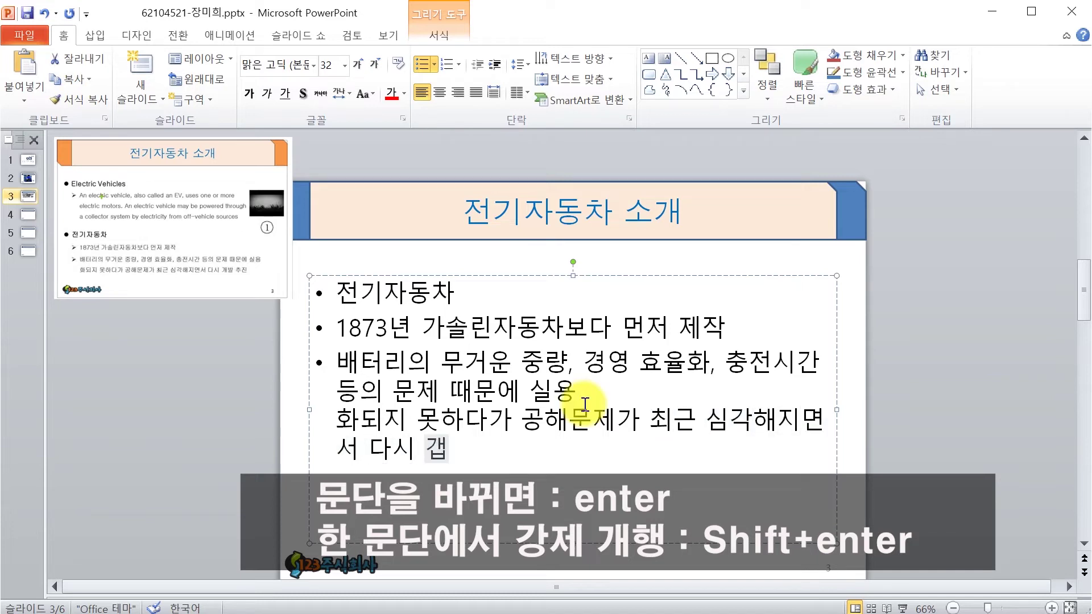
type("진")
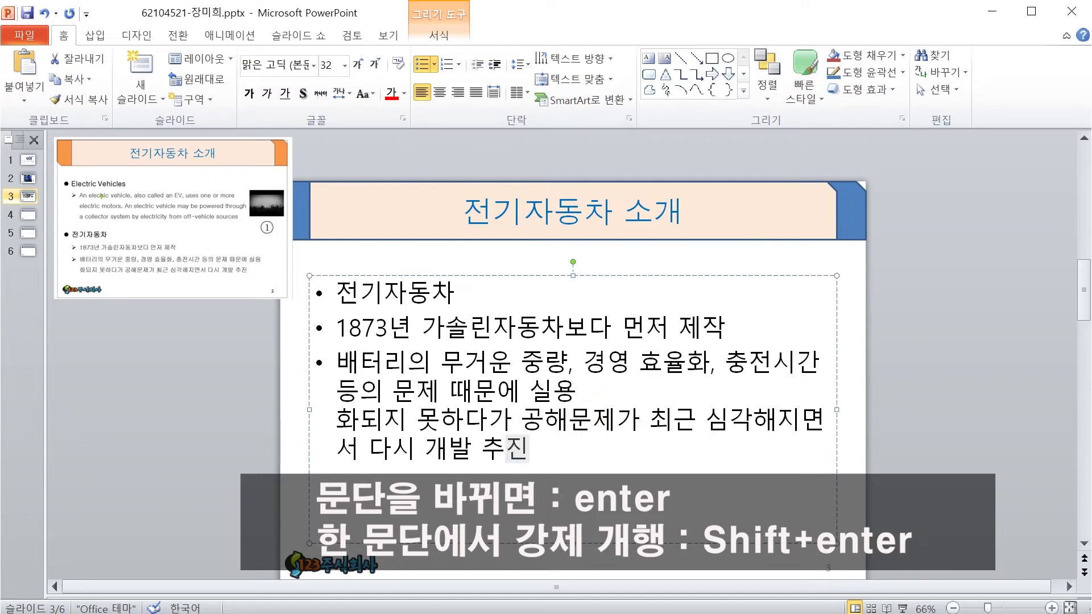
Format the first bullet, 전기자동차, in the 굴림 font at size 24 and bold.
left_click(321, 280)
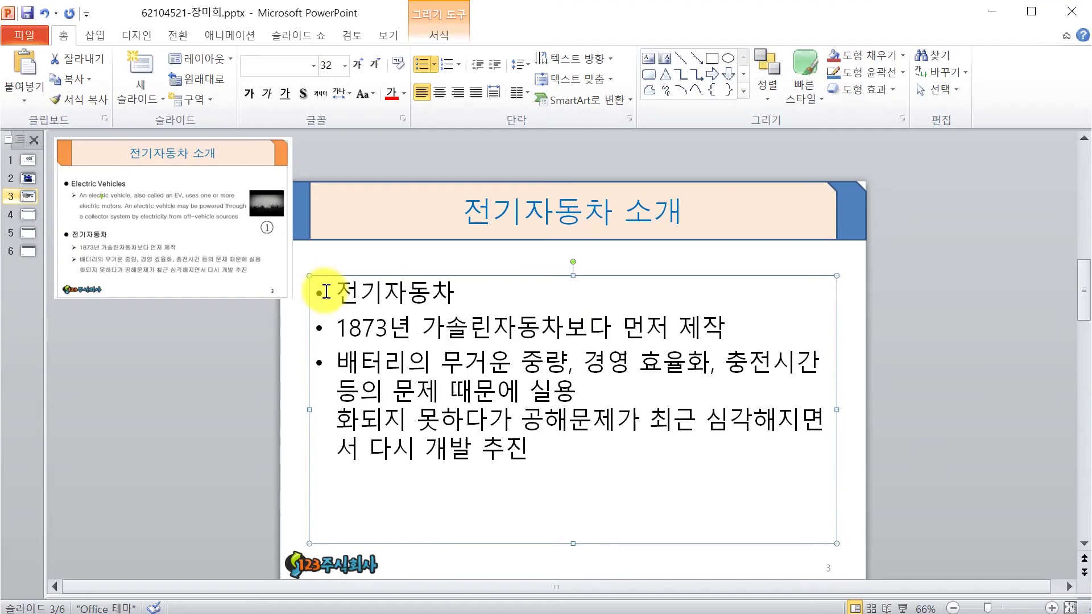
left_click_drag(327, 291, 474, 294)
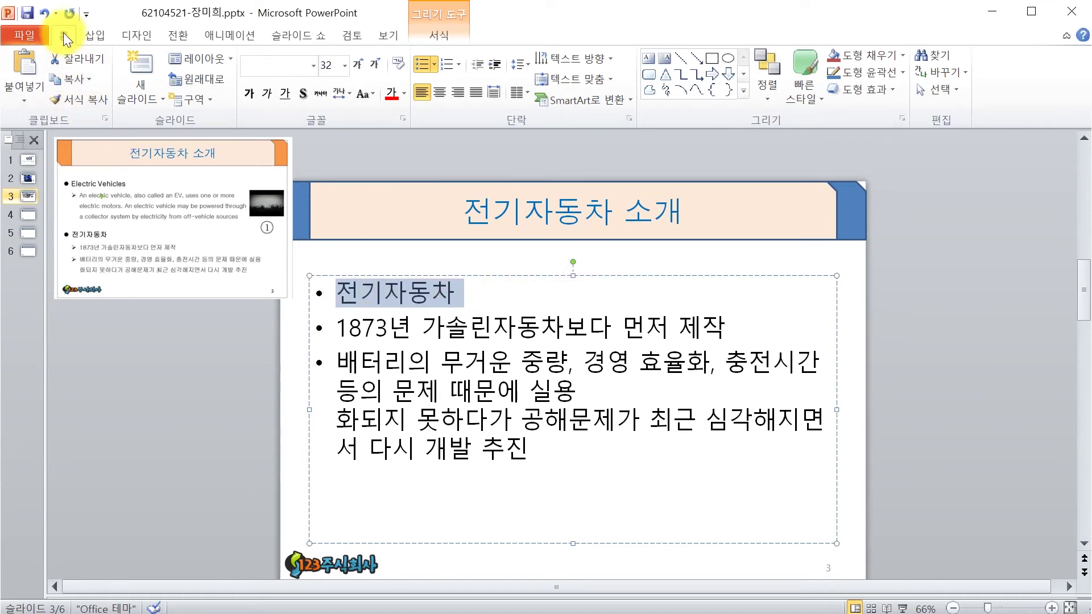
left_click(279, 67)
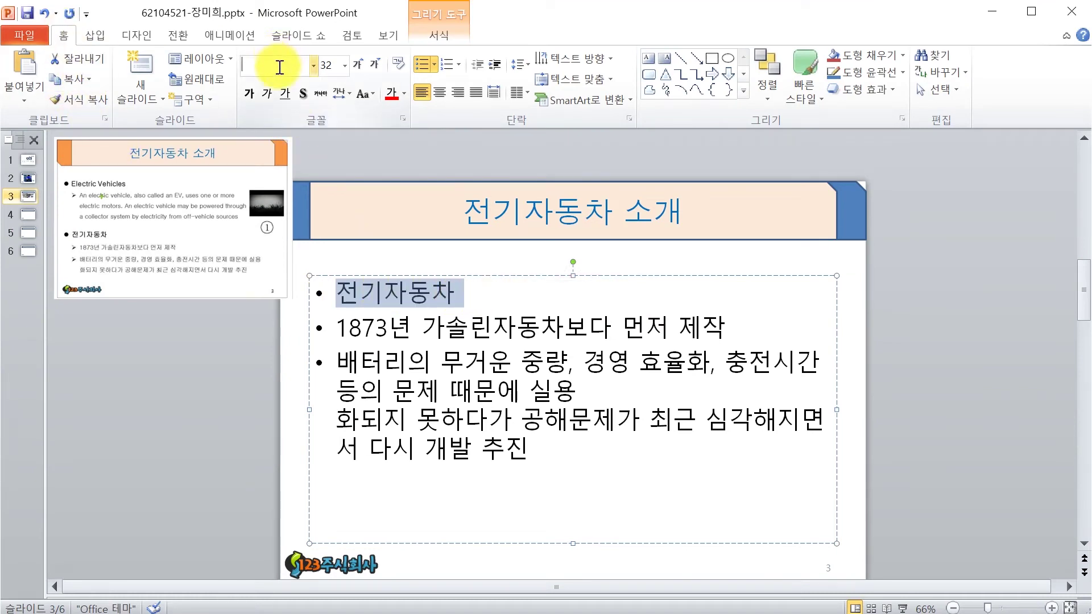
type("굴림")
key("Return")
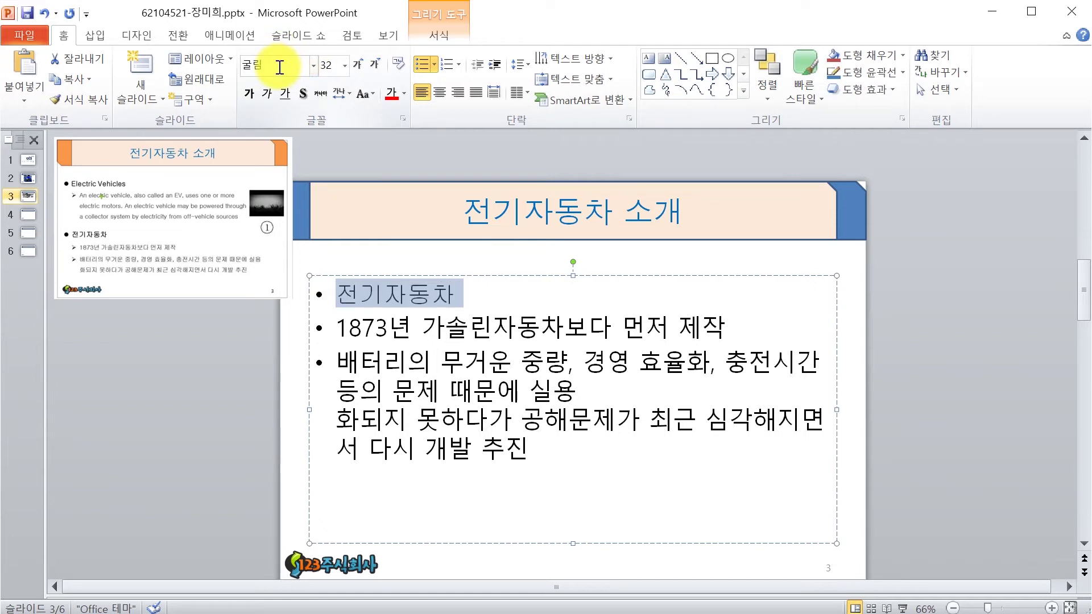
left_click(346, 73)
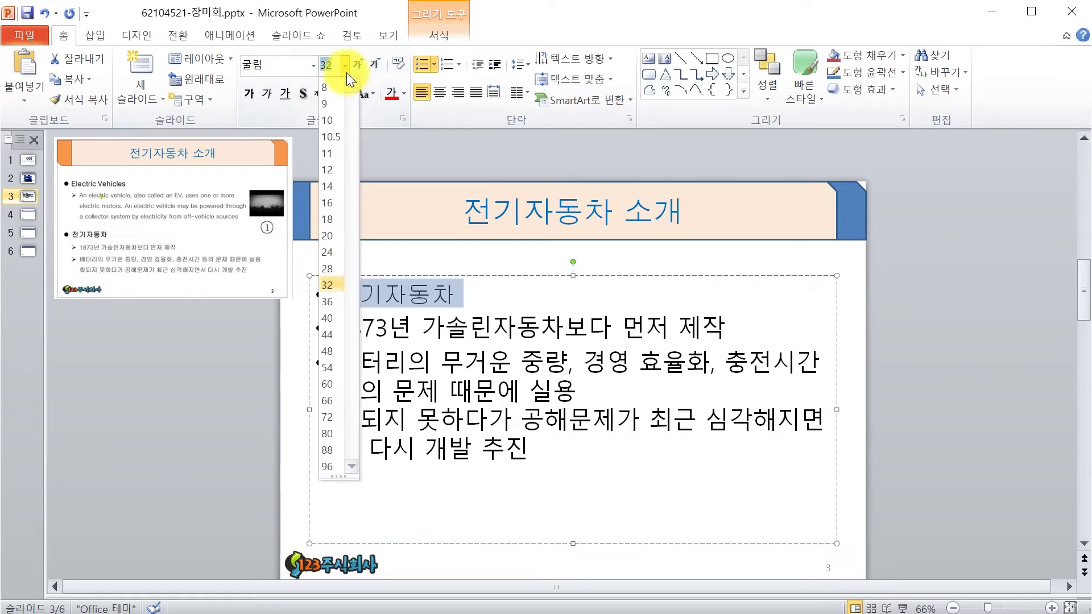
left_click(337, 258)
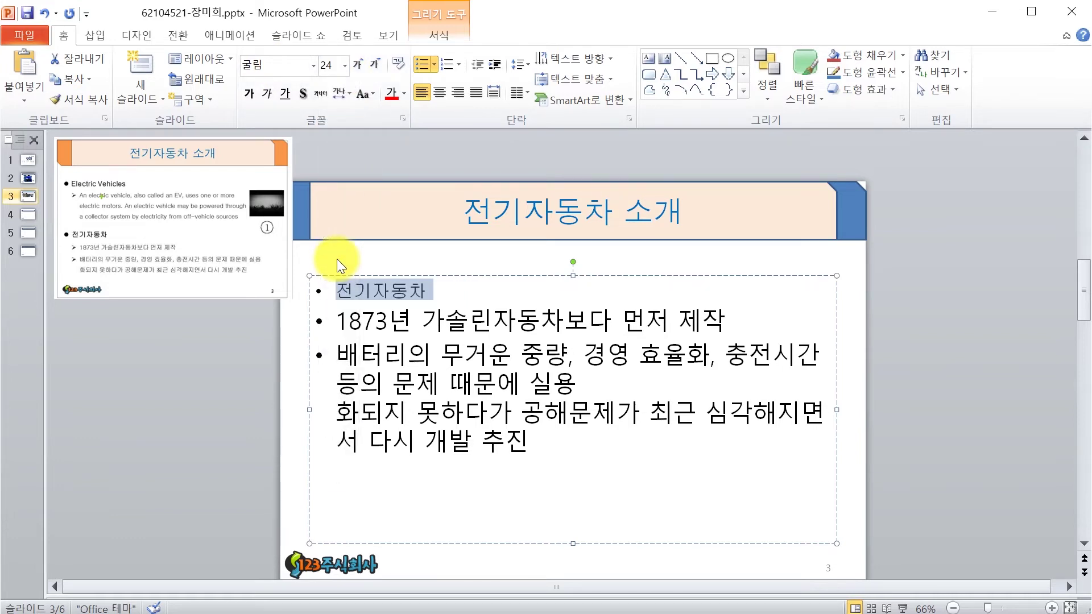
left_click(249, 94)
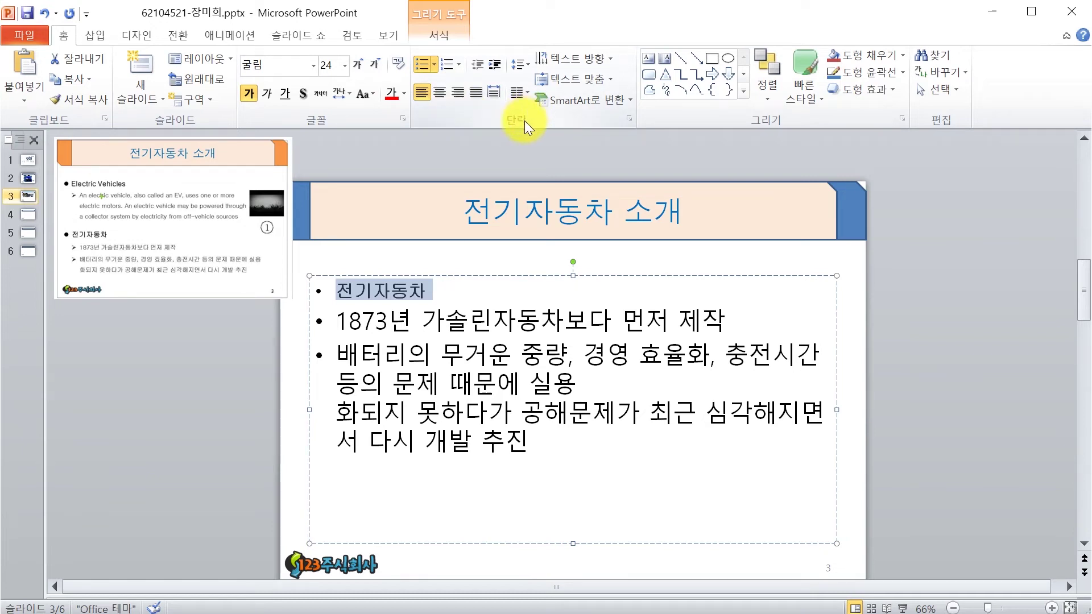
Give the first bullet, 전기자동차, a large filled round bullet symbol and set its line spacing to 1.5.
left_click(435, 66)
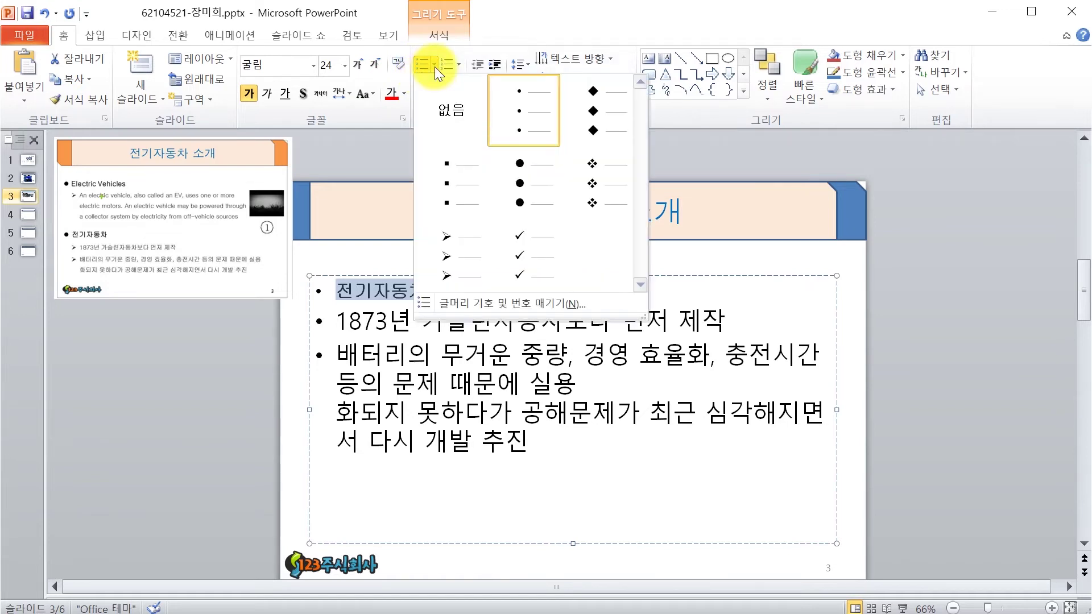
left_click(527, 199)
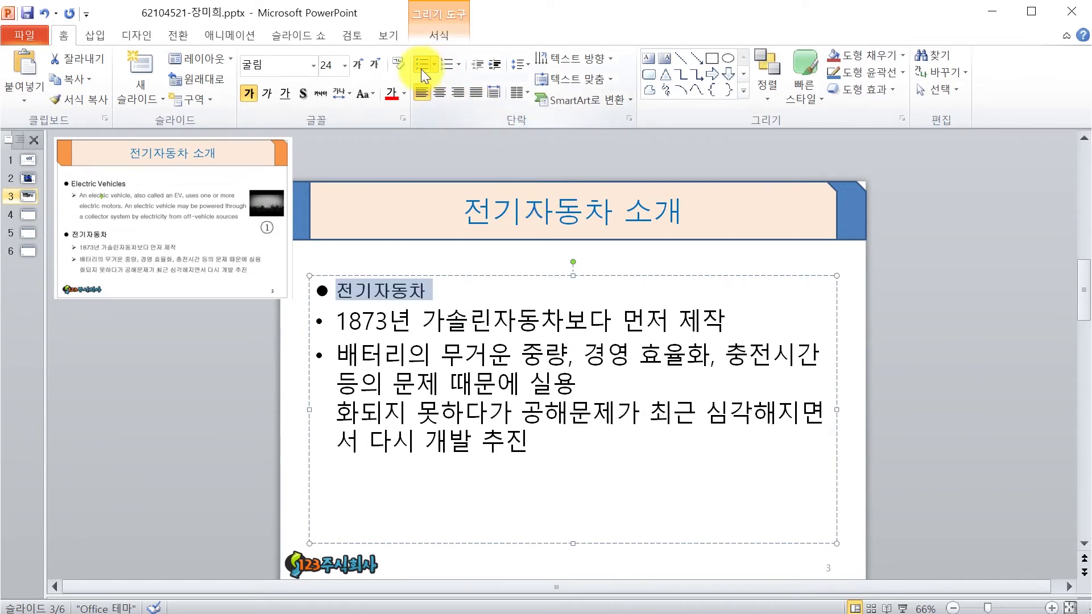
left_click(519, 67)
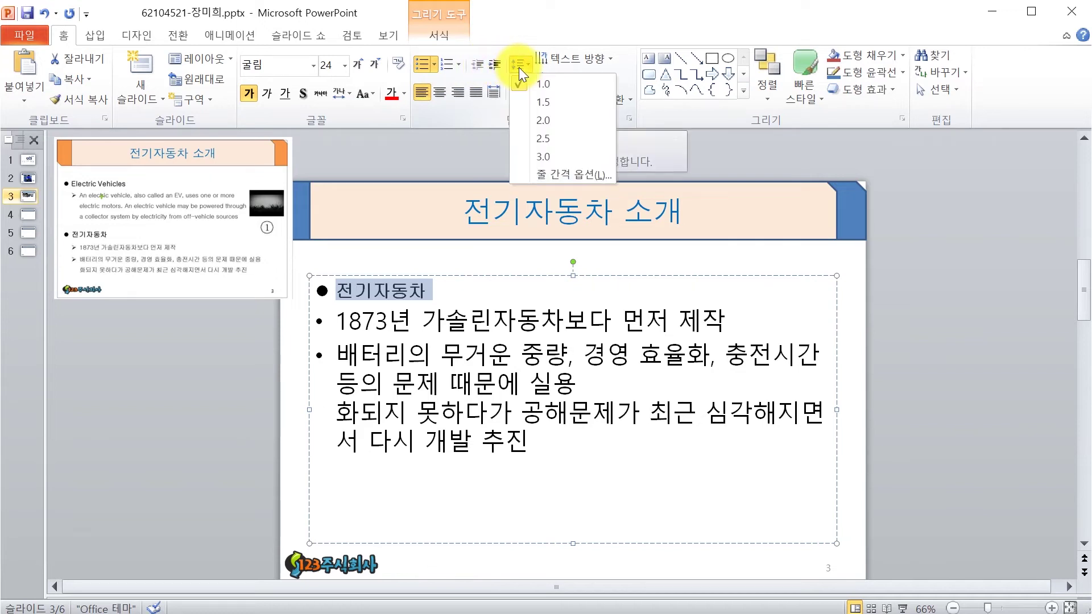
left_click(535, 100)
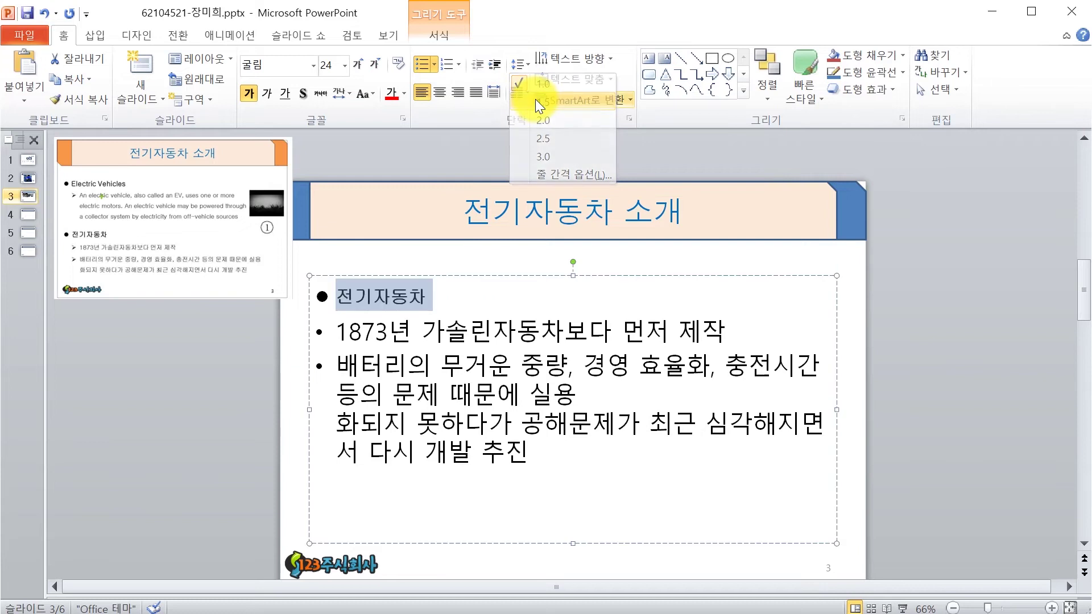
Demote the second and third bullets one level beneath 전기자동차.
left_click(425, 387)
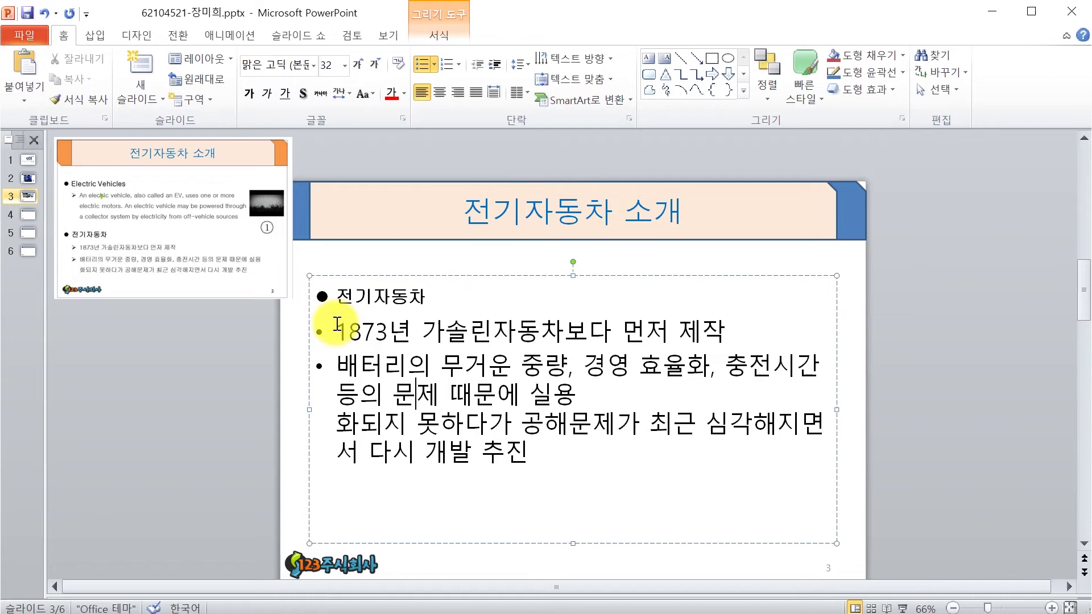
left_click(336, 330)
left_click_drag(337, 329, 589, 440)
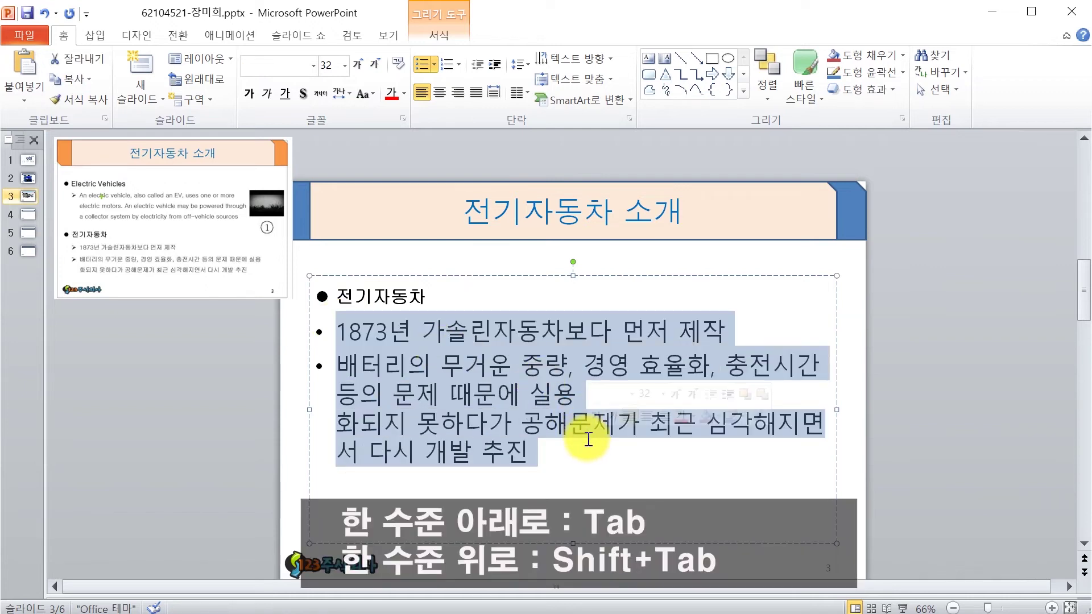
key("Tab")
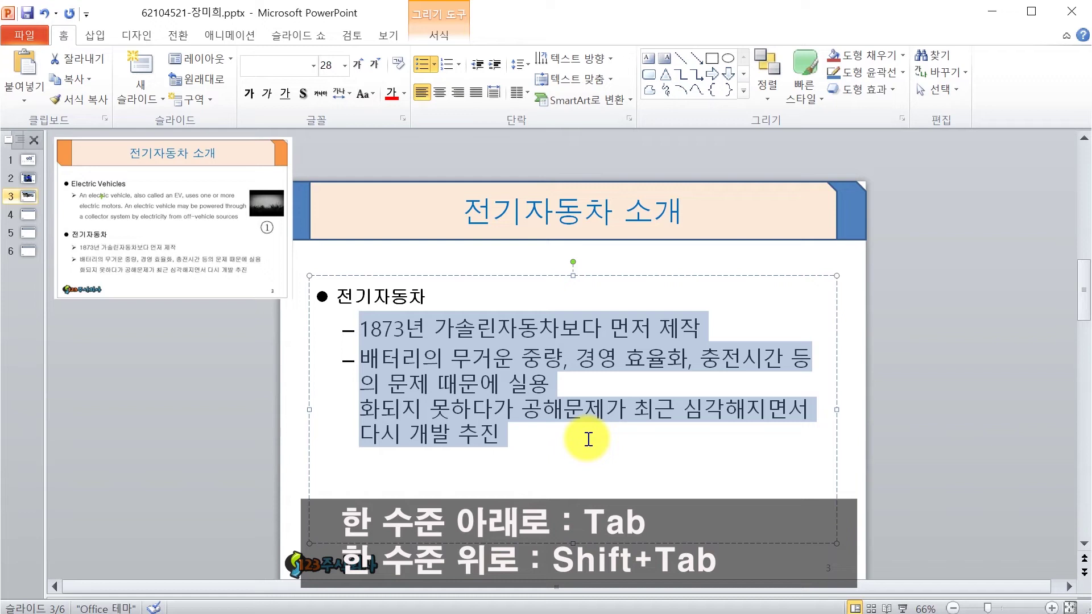
Format the two demoted sub-bullets in the 굴림 font at size 20.
left_click(276, 70)
type("굴림")
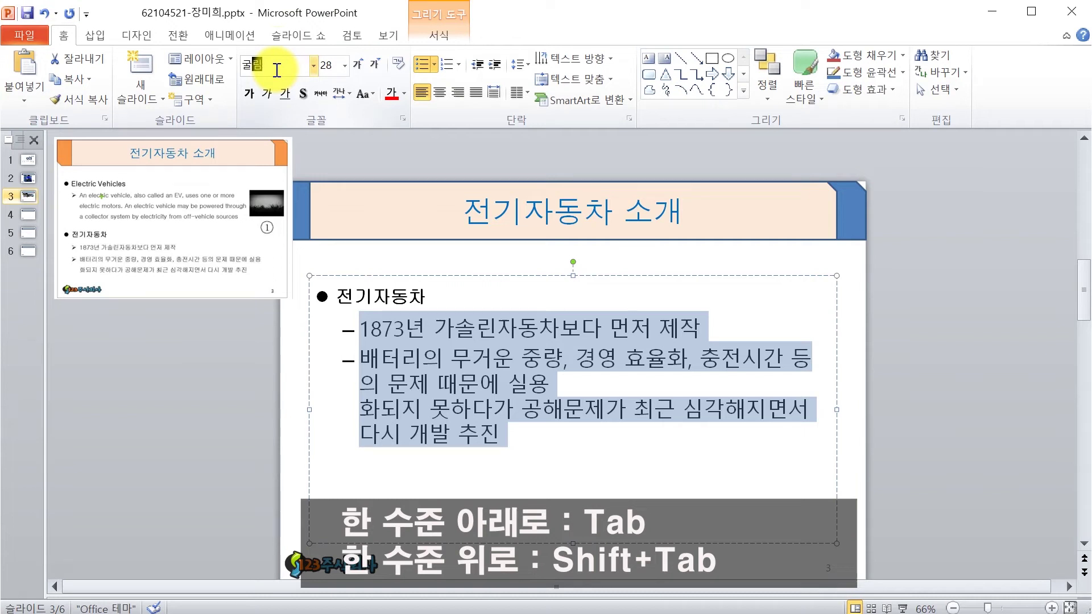
key("Return")
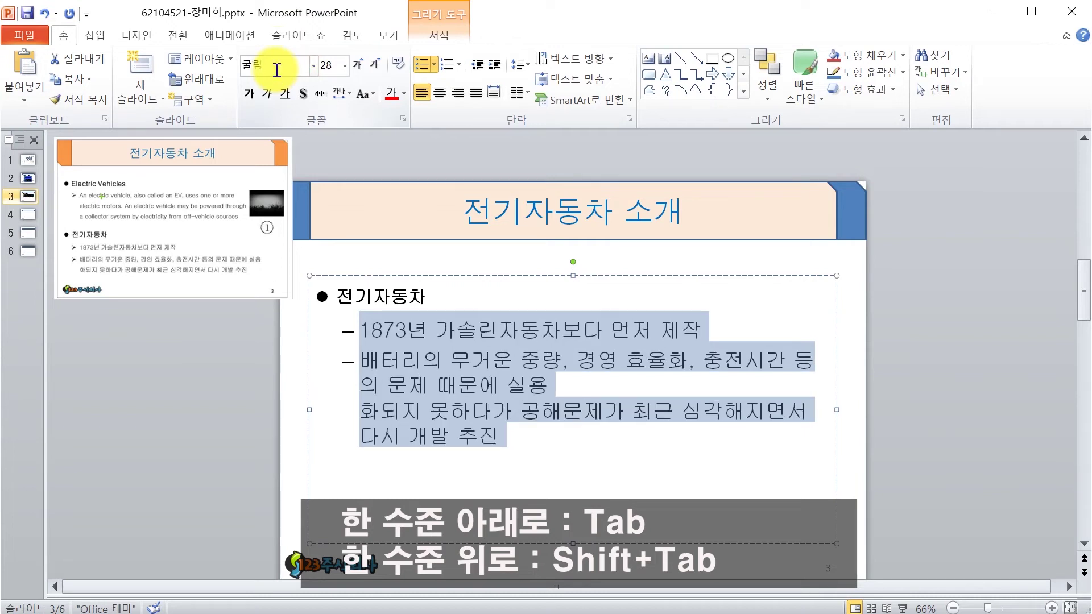
left_click(344, 66)
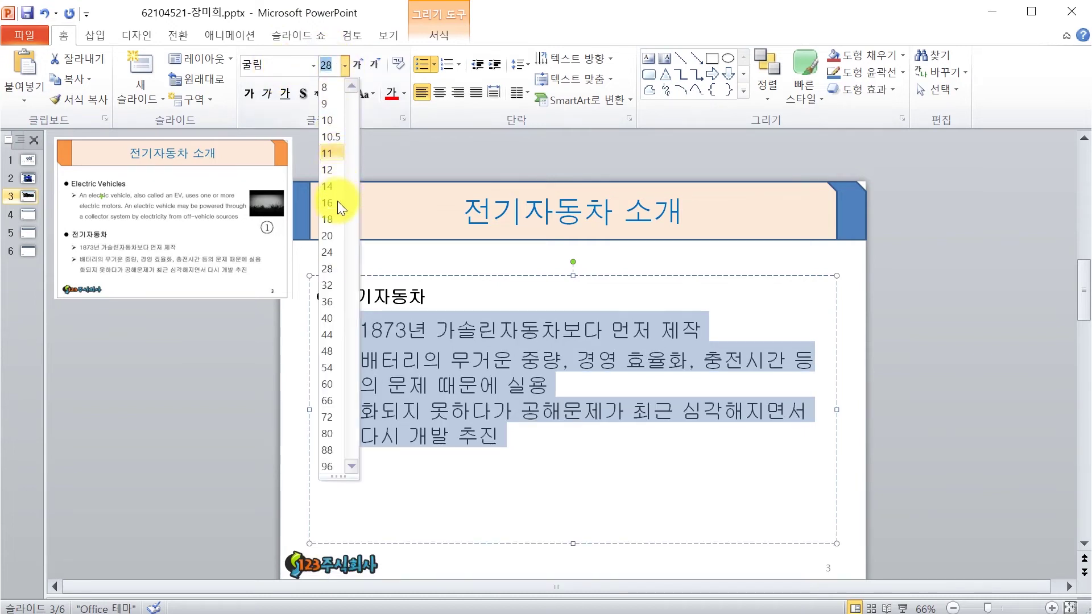
left_click(334, 234)
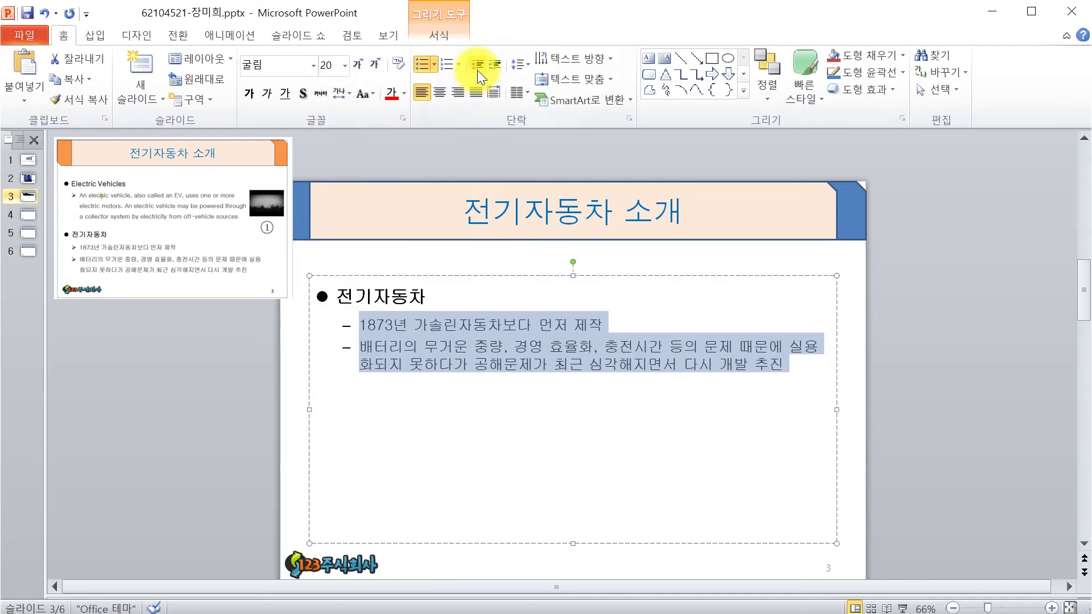
Change the two sub-bullets to arrow bullet symbols and set their line spacing to 1.5.
left_click(436, 65)
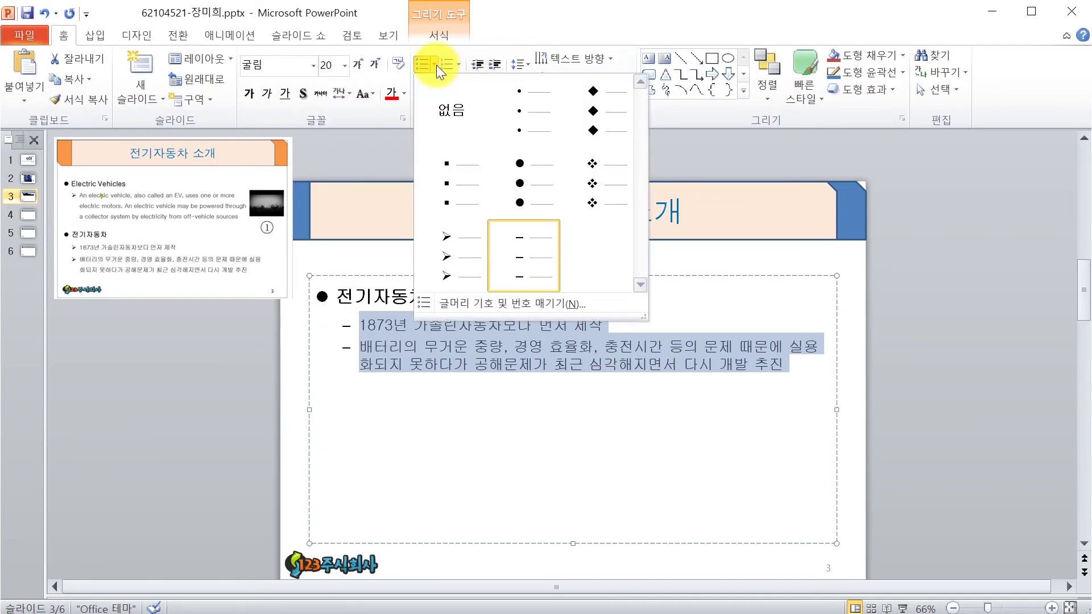
left_click(439, 272)
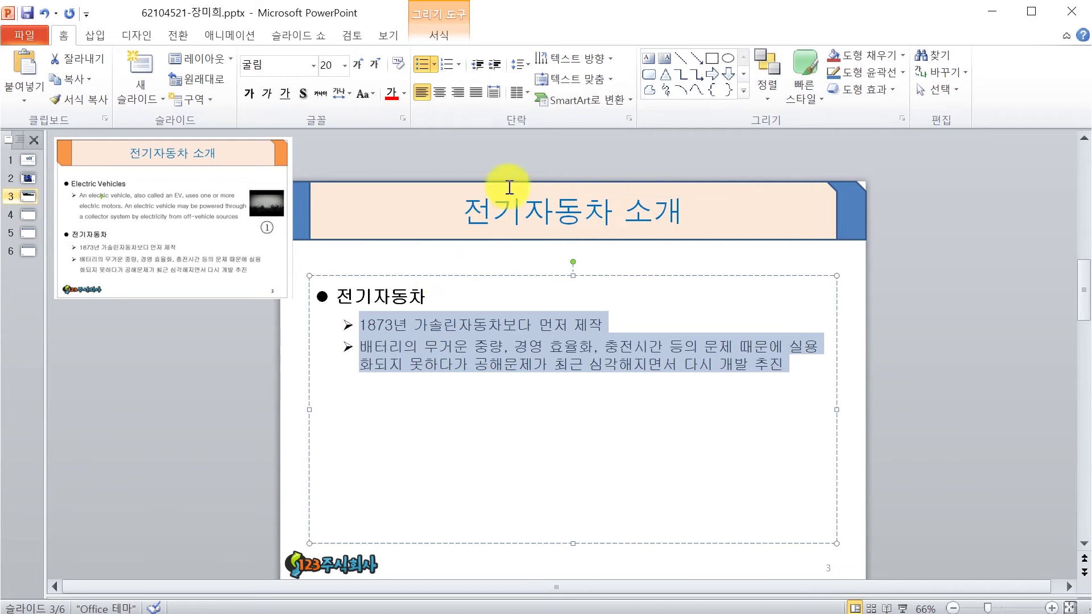
left_click(526, 66)
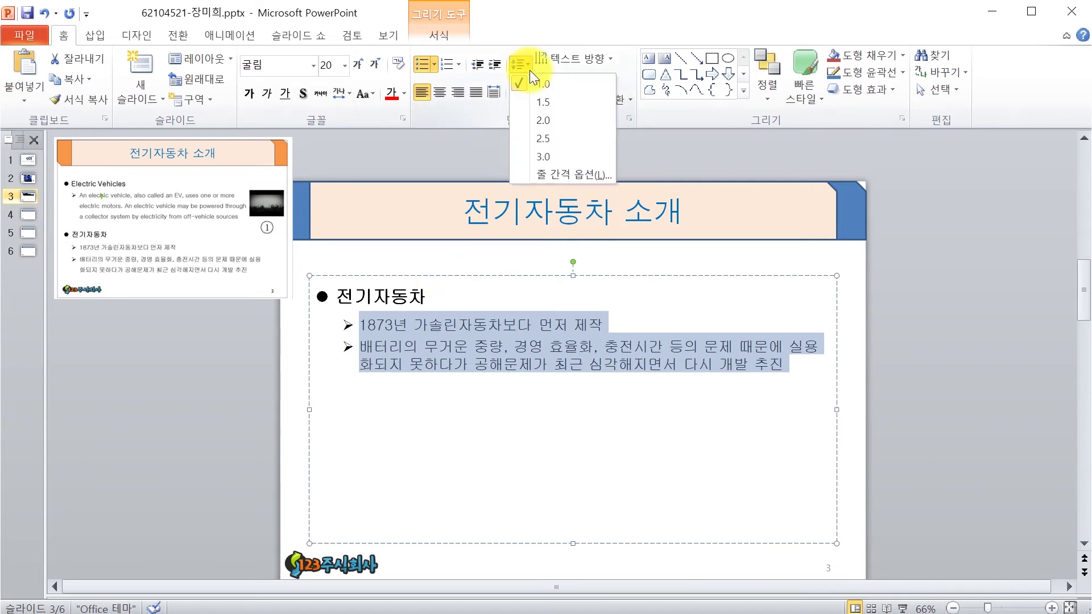
left_click(538, 105)
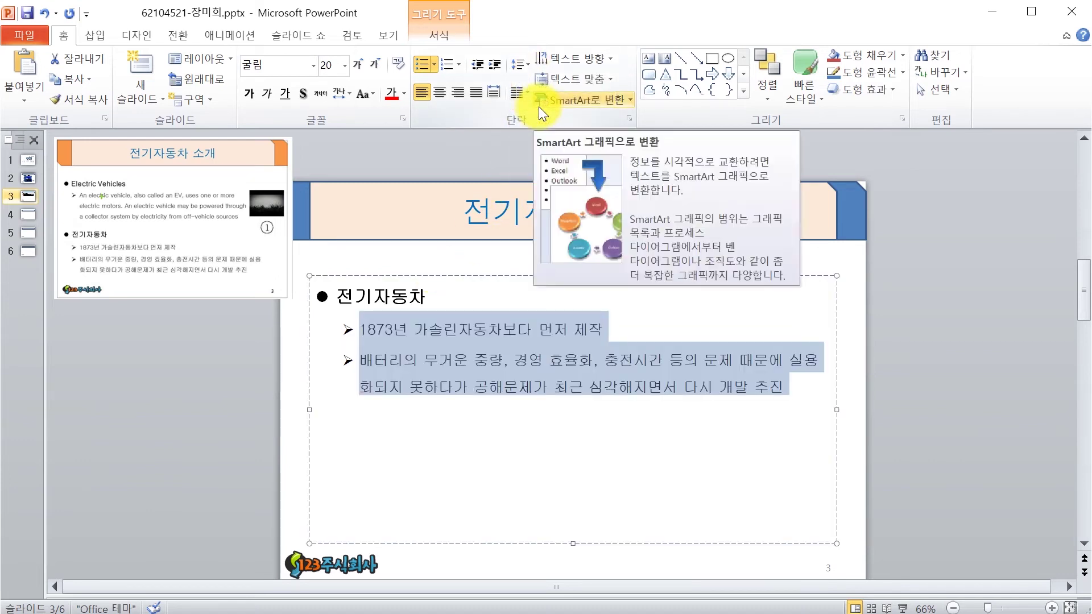
left_click(594, 358)
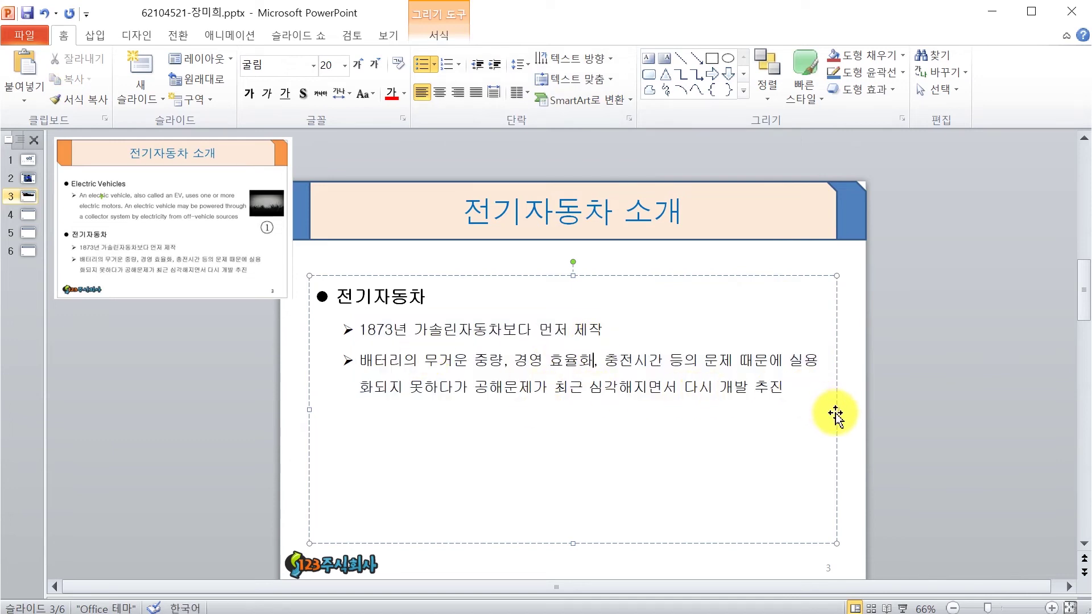
Try narrowing the body text box and restore its full width.
left_click_drag(836, 414, 803, 421)
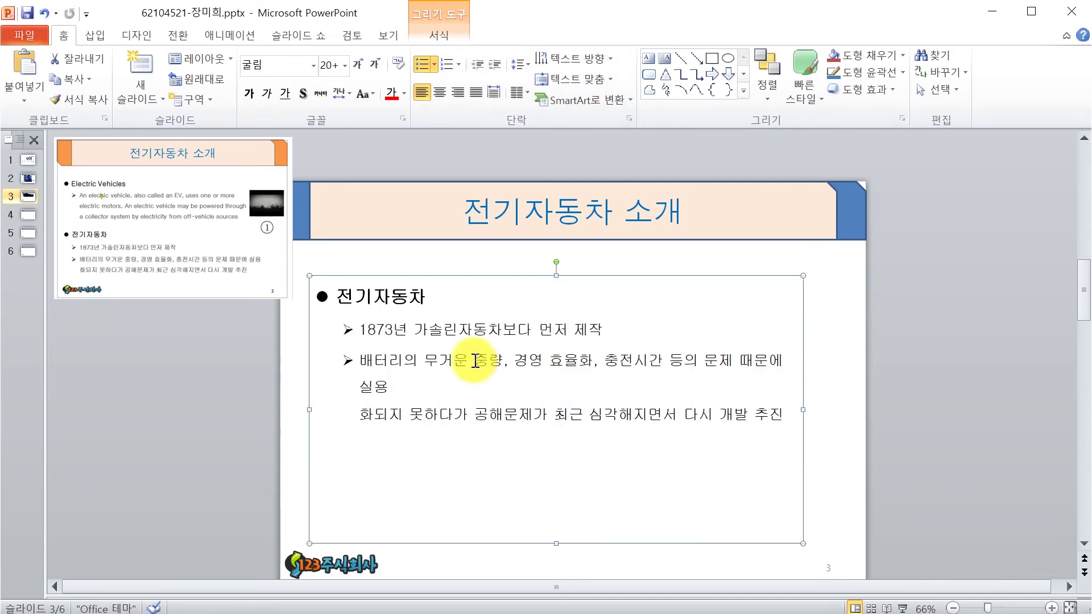
left_click(438, 396)
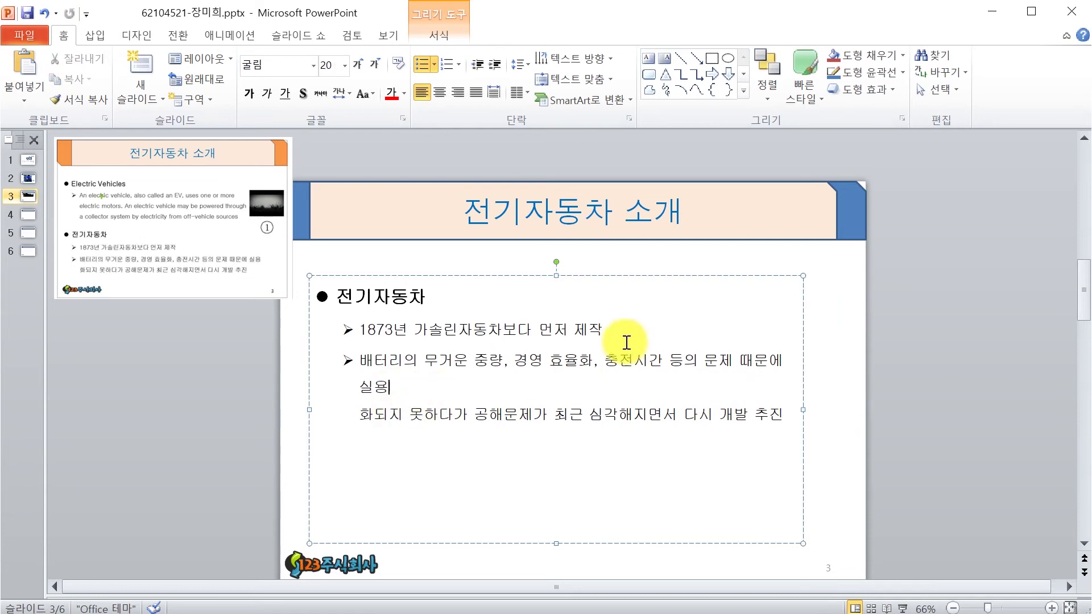
left_click(657, 277)
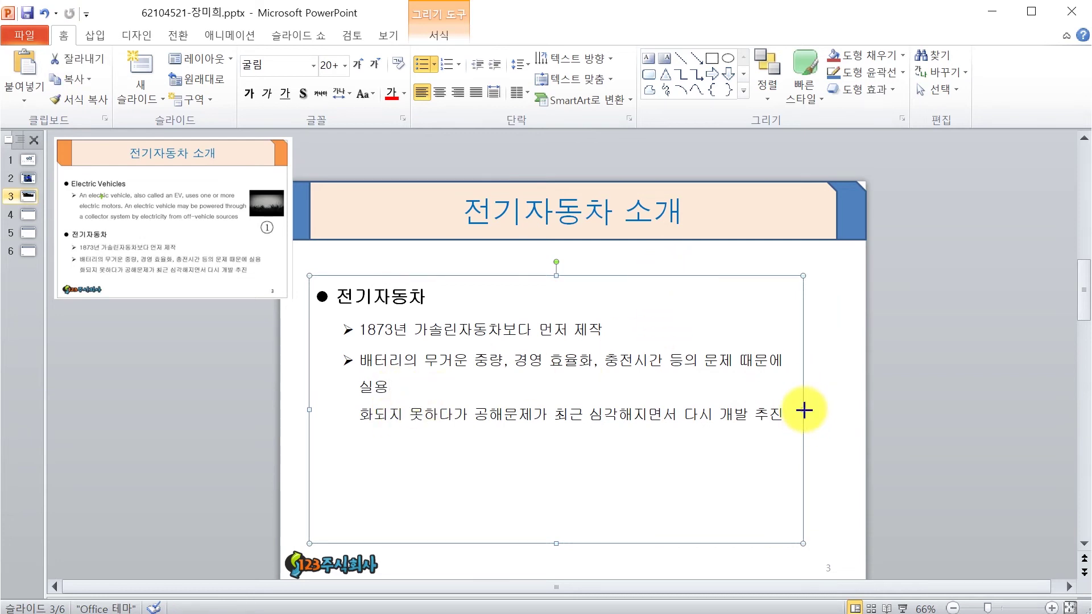
left_click_drag(805, 410, 839, 401)
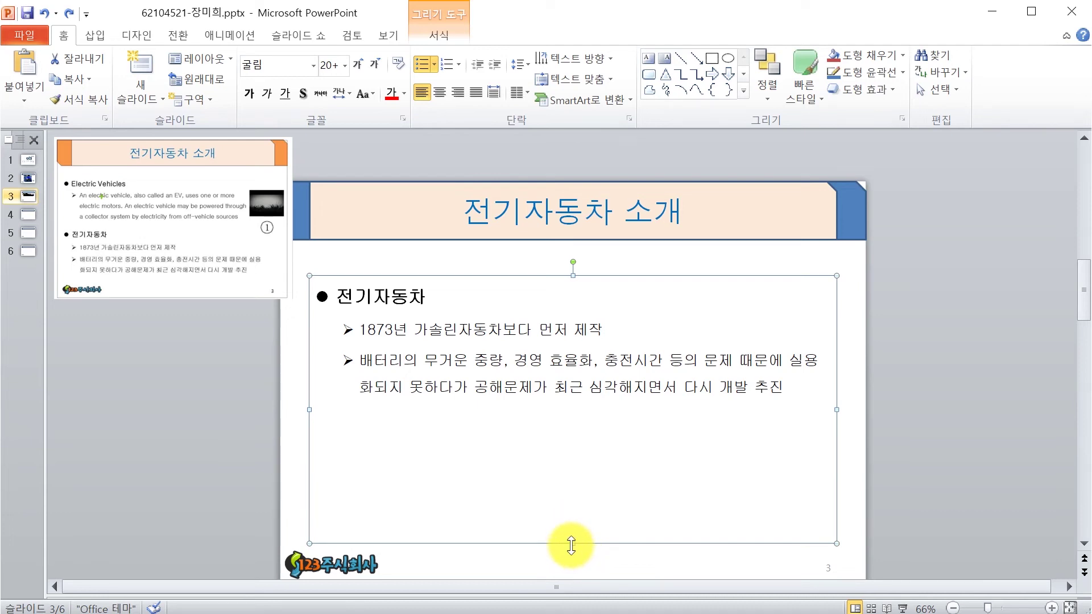
Shorten the body text box from its lower edge to slightly less than the full-size text's height.
left_click_drag(571, 545, 583, 417)
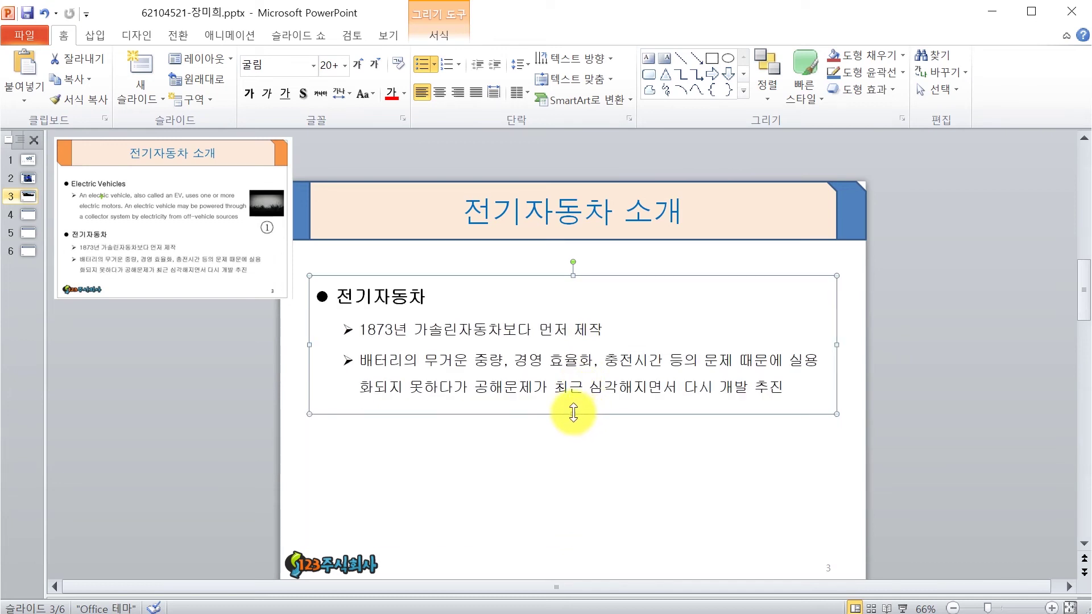
left_click_drag(573, 412, 568, 367)
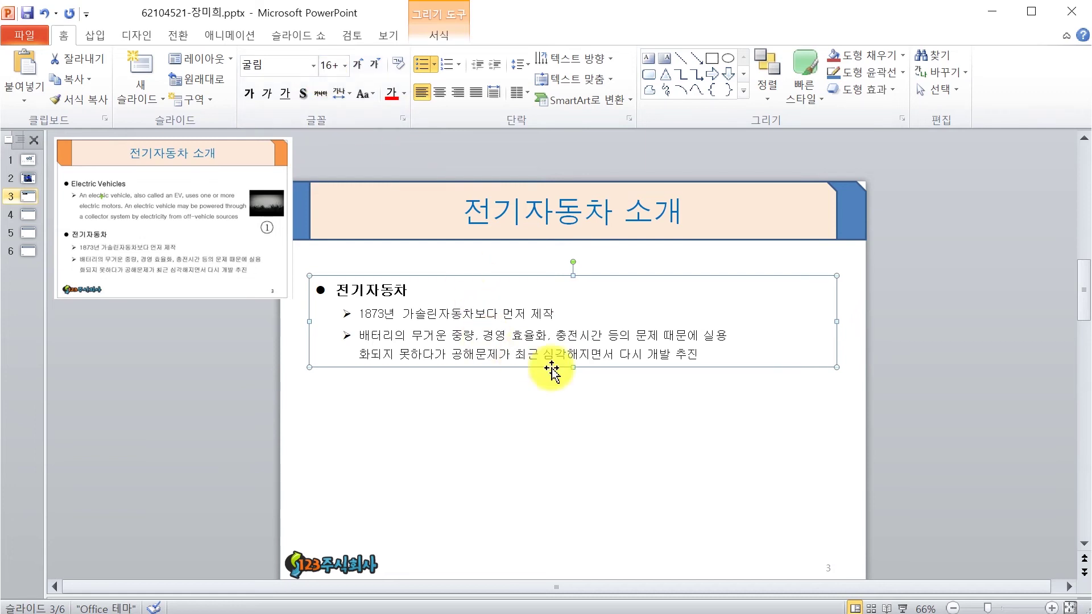
left_click_drag(572, 370, 564, 426)
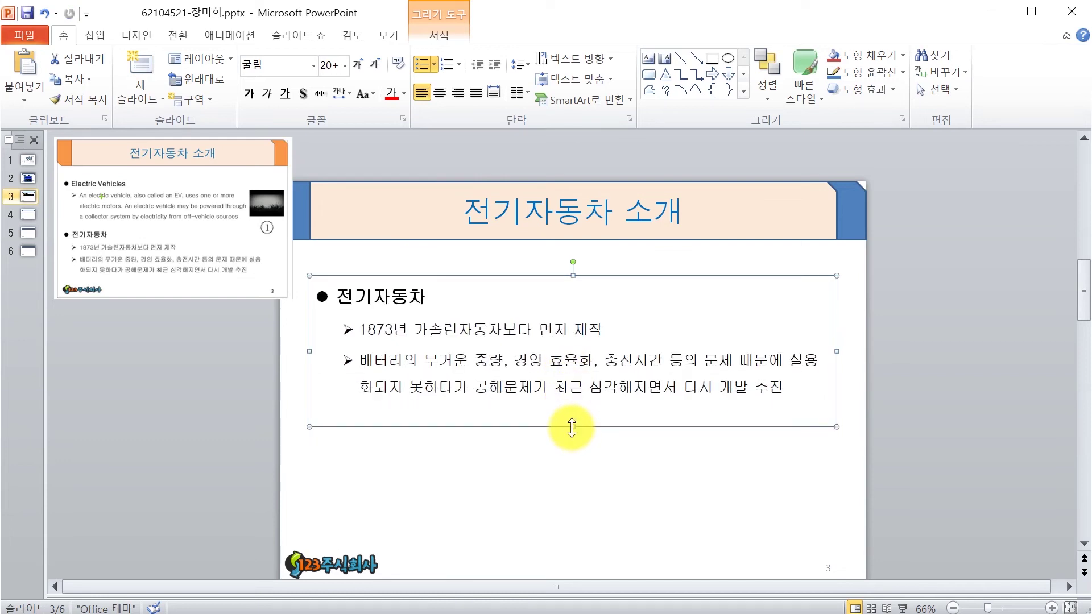
left_click_drag(568, 427, 564, 376)
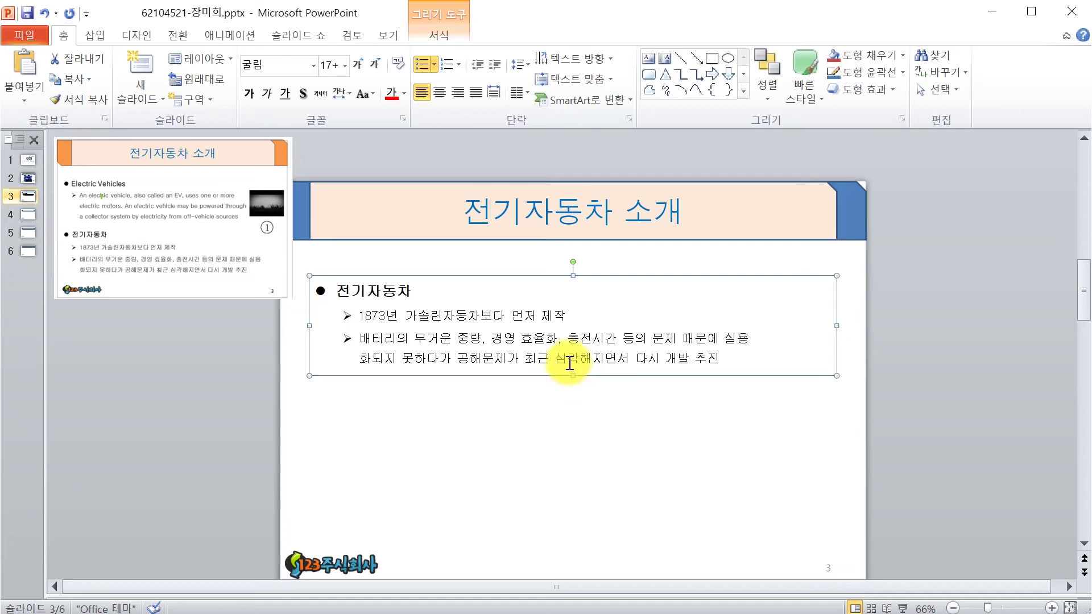
Stop fitting the text to the body placeholder and check the font sizes of the 전기자동차 heading and the second sub-bullet.
left_click(733, 355)
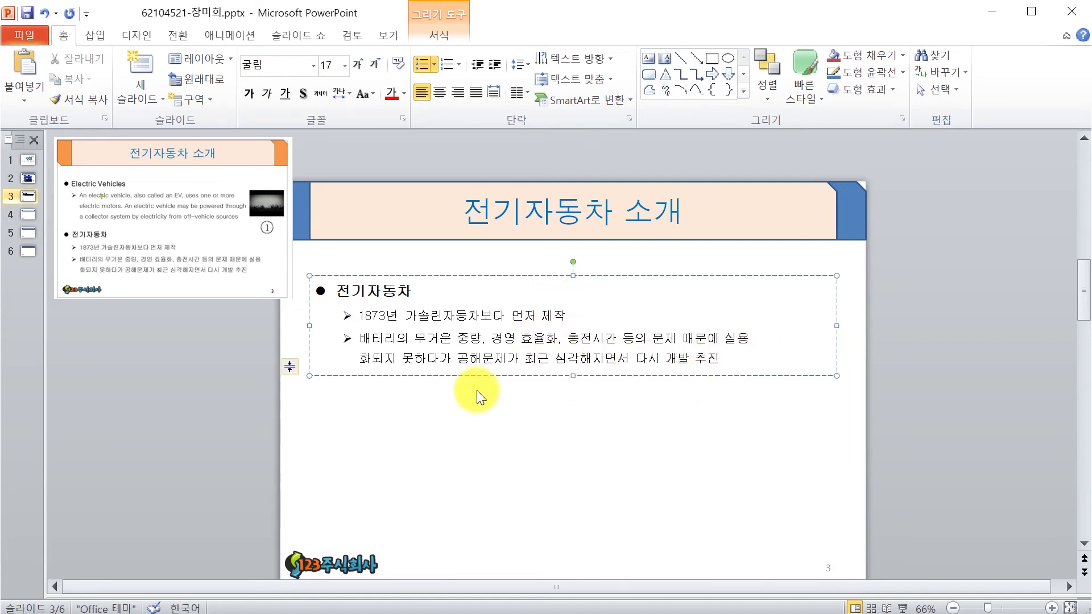
left_click(292, 369)
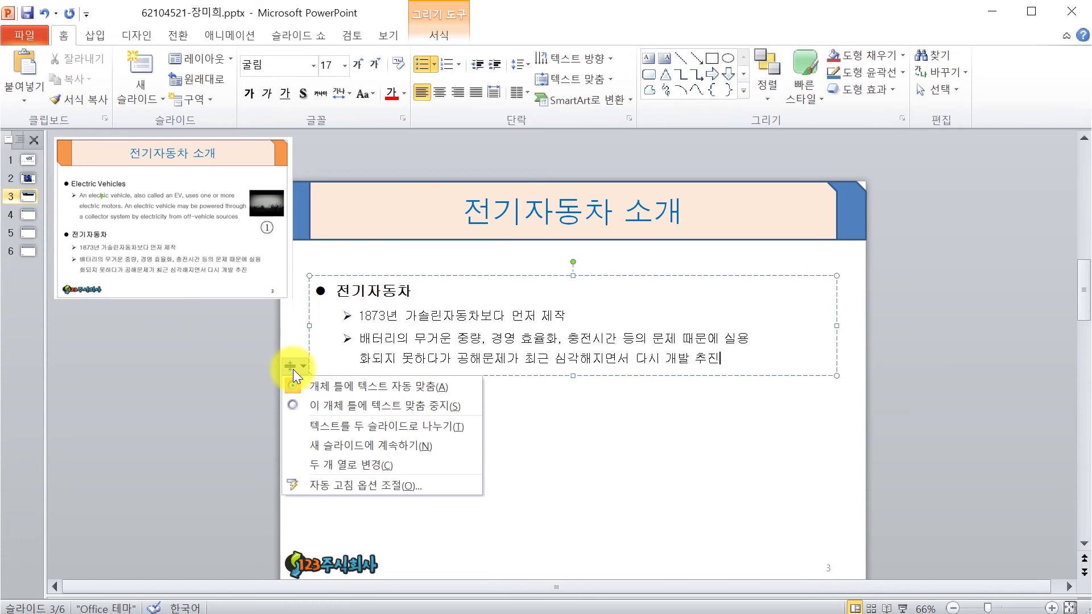
left_click(320, 408)
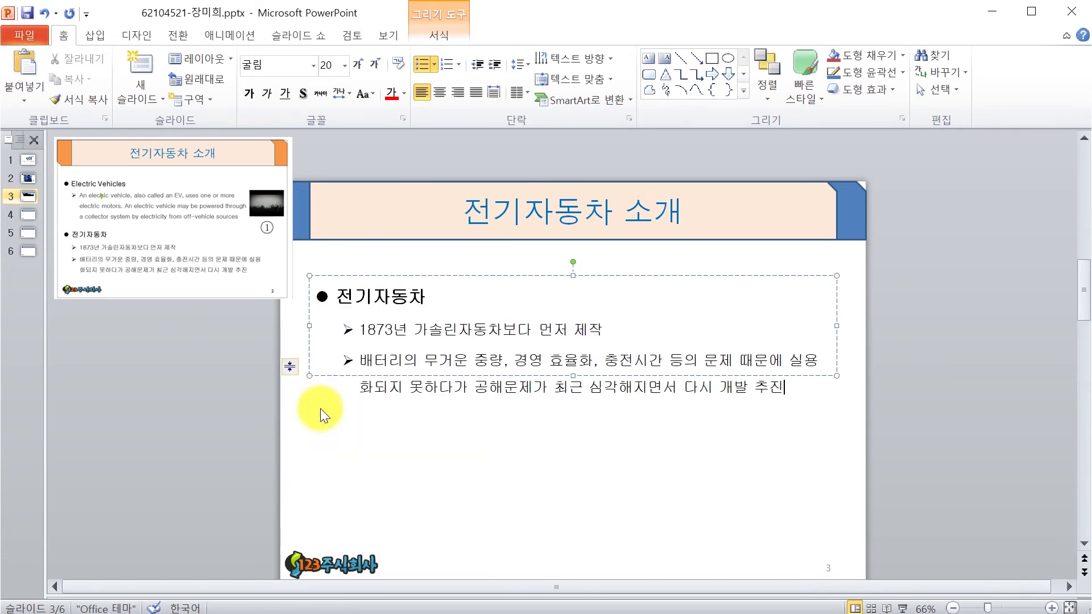
left_click(393, 296)
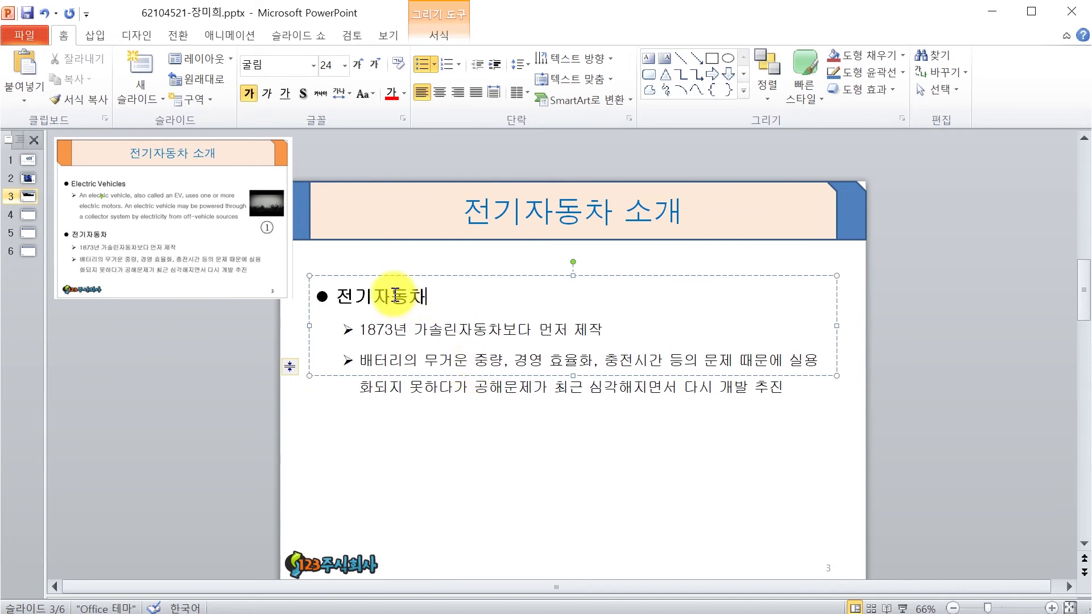
key("BackSpace")
type("재")
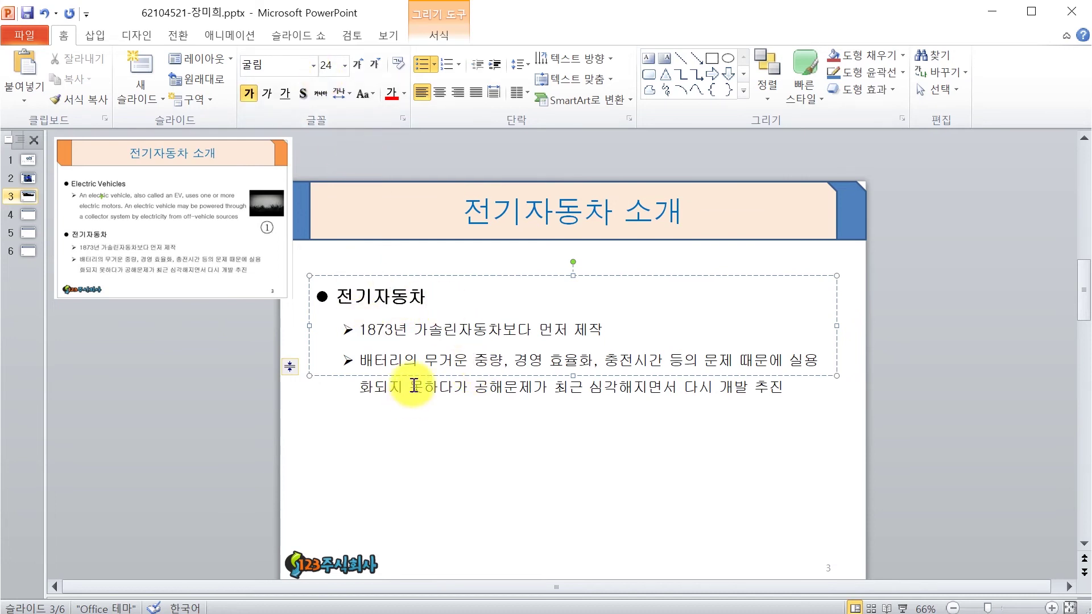
left_click(419, 360)
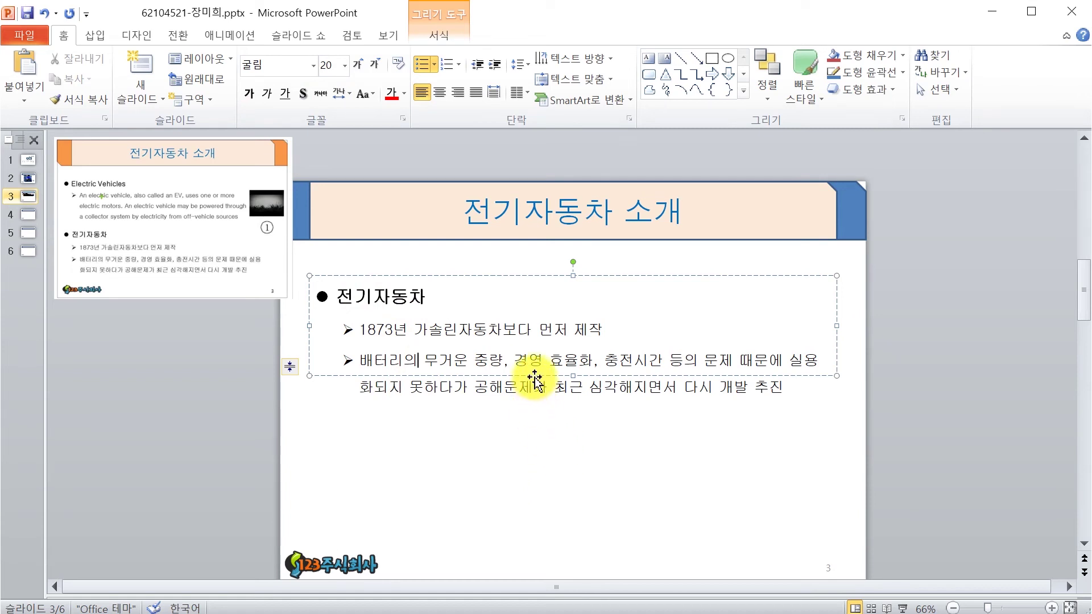
Move the body text box to the lower part of the slide, just above the logo, and show the ruler.
left_click_drag(534, 376, 528, 531)
key("alt+w")
key("r")
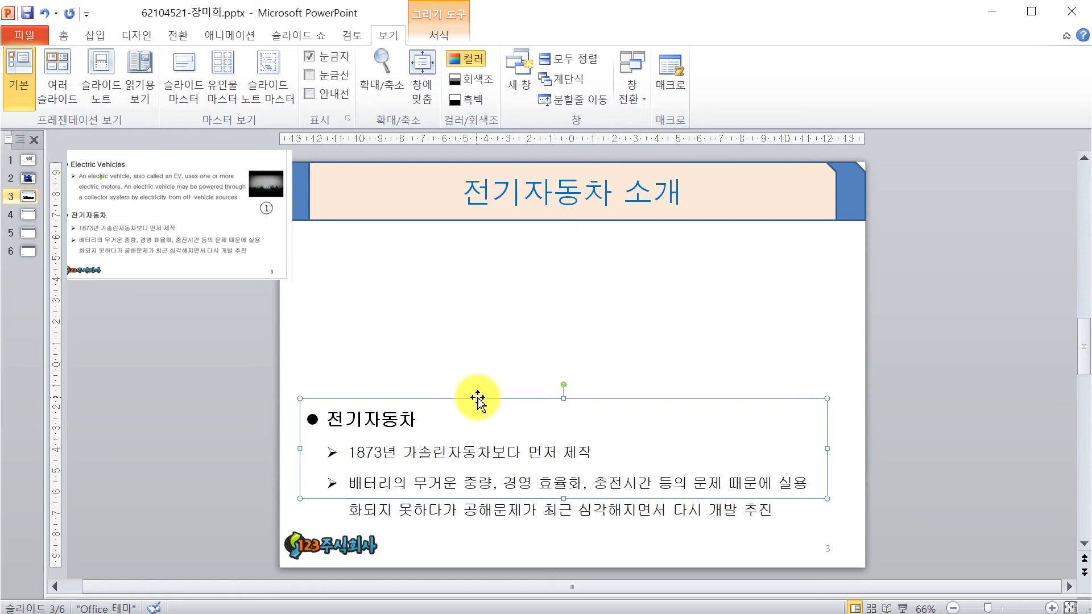
Duplicate the body text box straight up above the original and replace the copy's heading with "Electric Vehicles".
left_click_drag(478, 398, 485, 258)
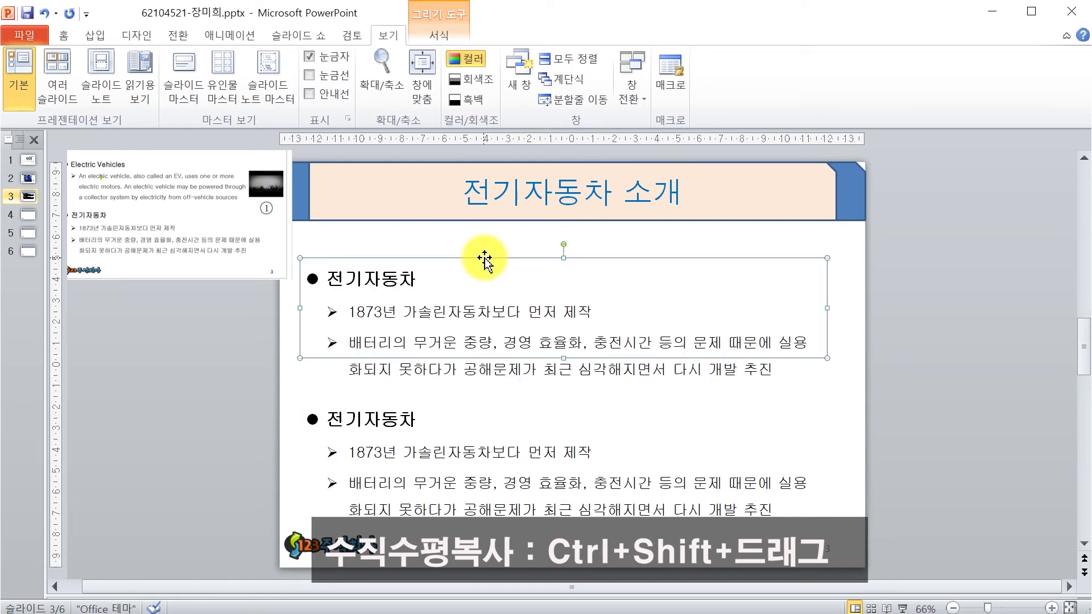
left_click(417, 280)
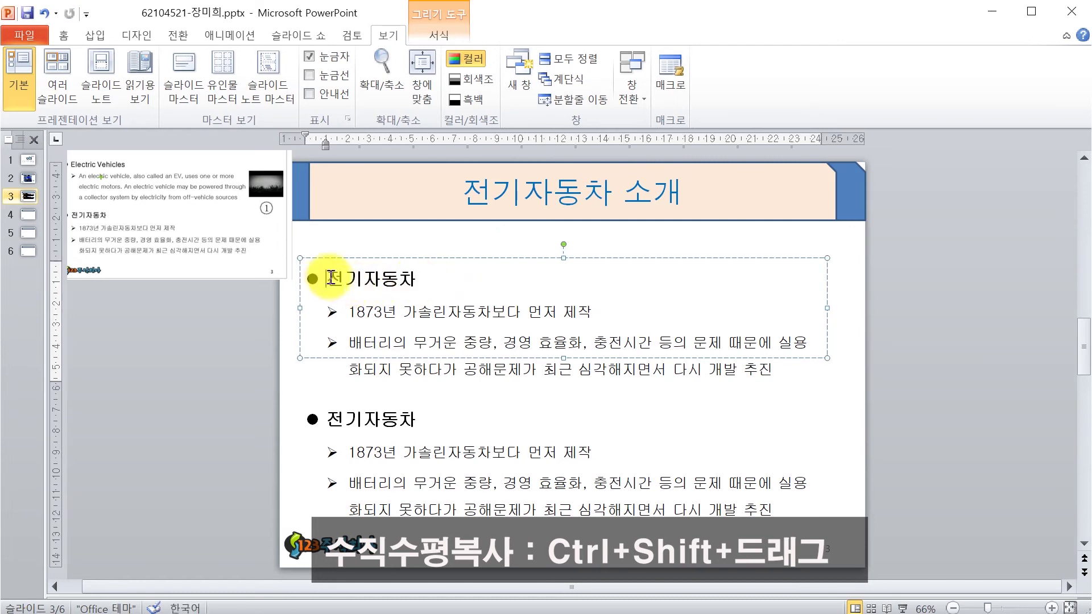
left_click_drag(330, 278, 409, 273)
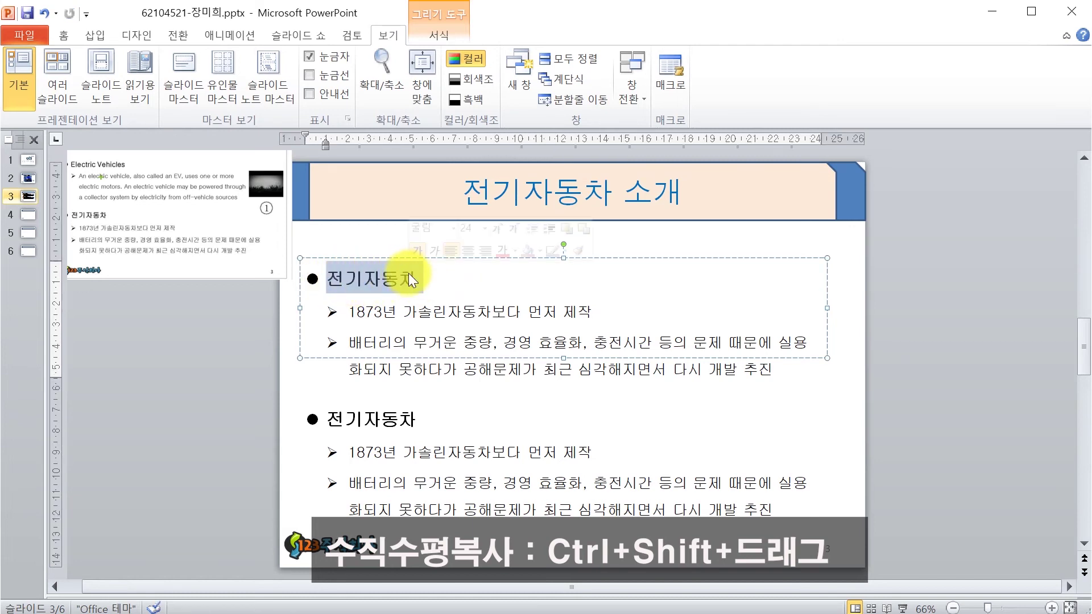
type("E")
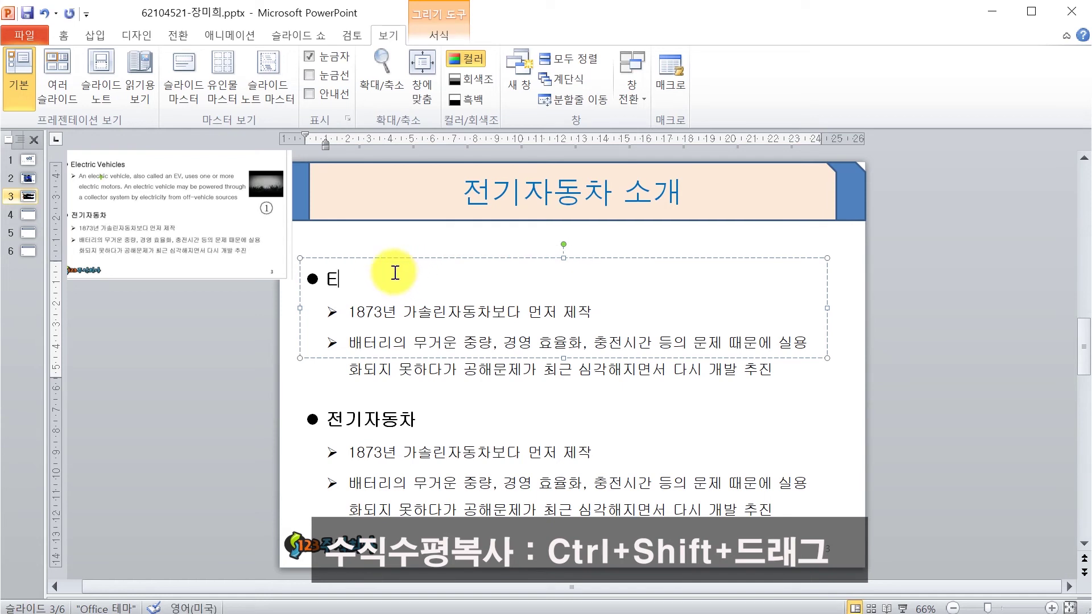
type("lectric")
type("Ve")
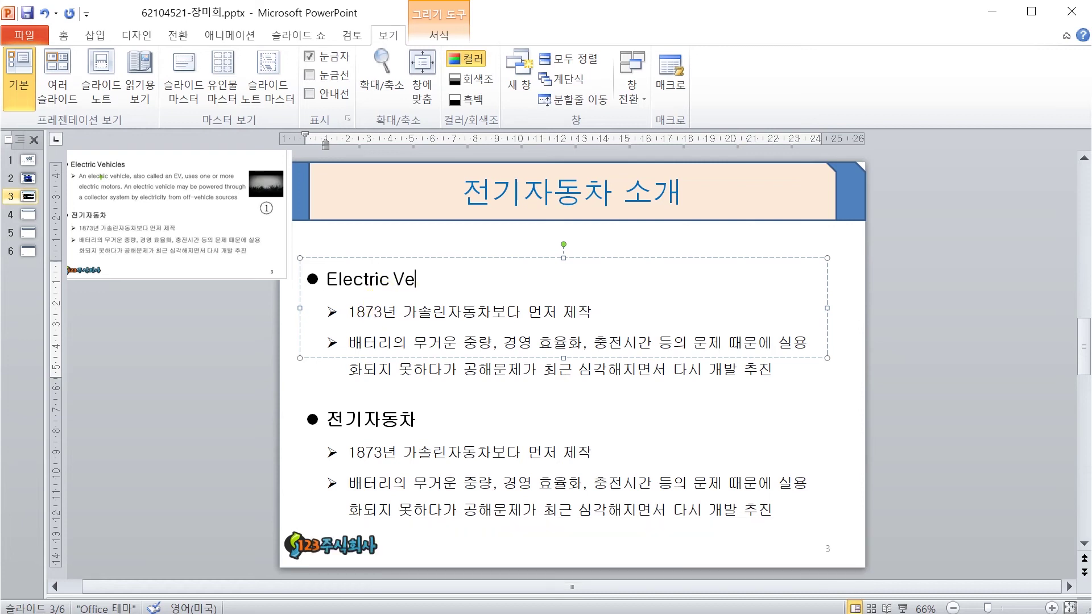
type("hicles")
Replace both Korean sub-bullets under Electric Vehicles with "An electric vehicle, also called an EV, uses one or more".
left_click_drag(350, 312, 768, 375)
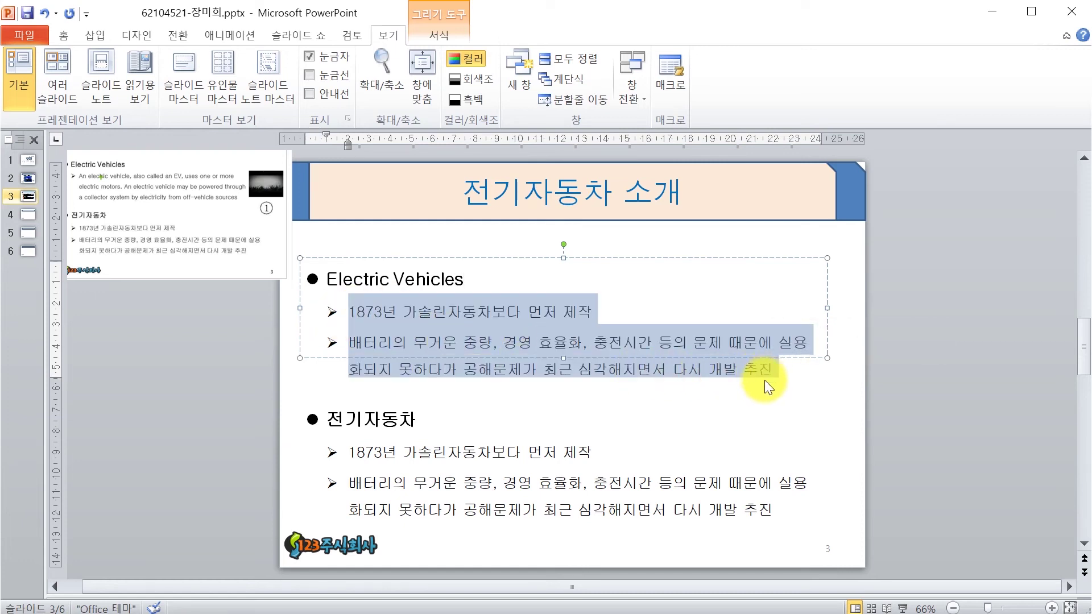
type("AN")
key("BackSpace")
key("BackSpace")
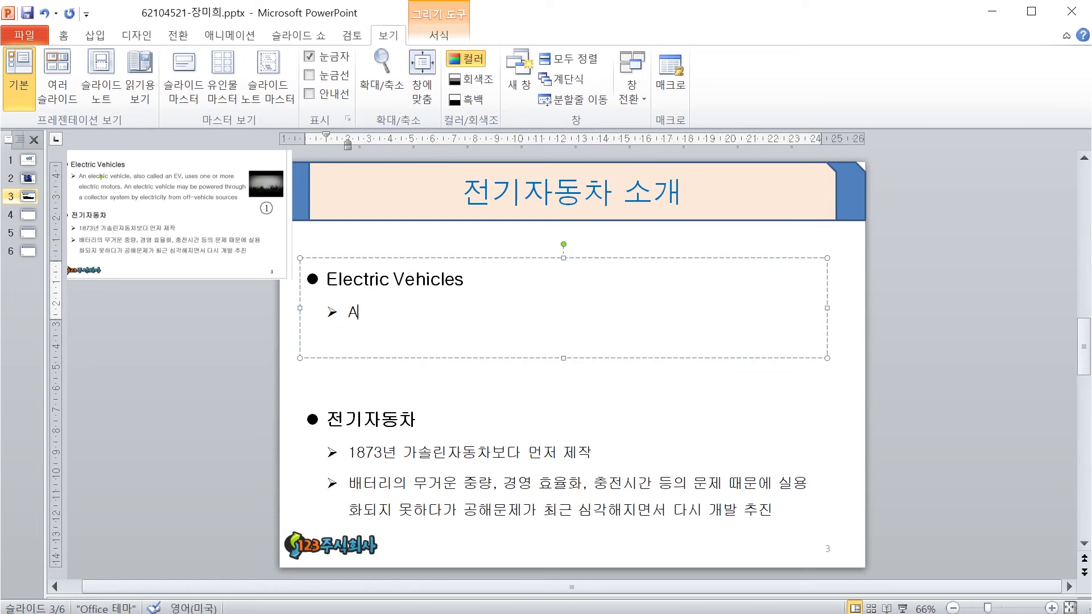
type("n electric vehicle, al")
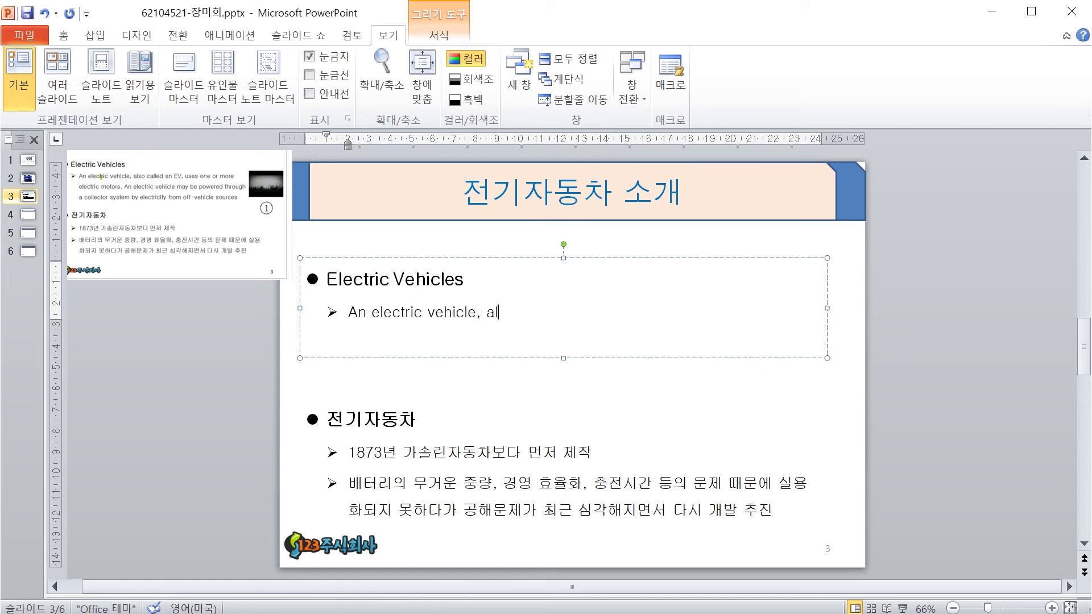
type("so called")
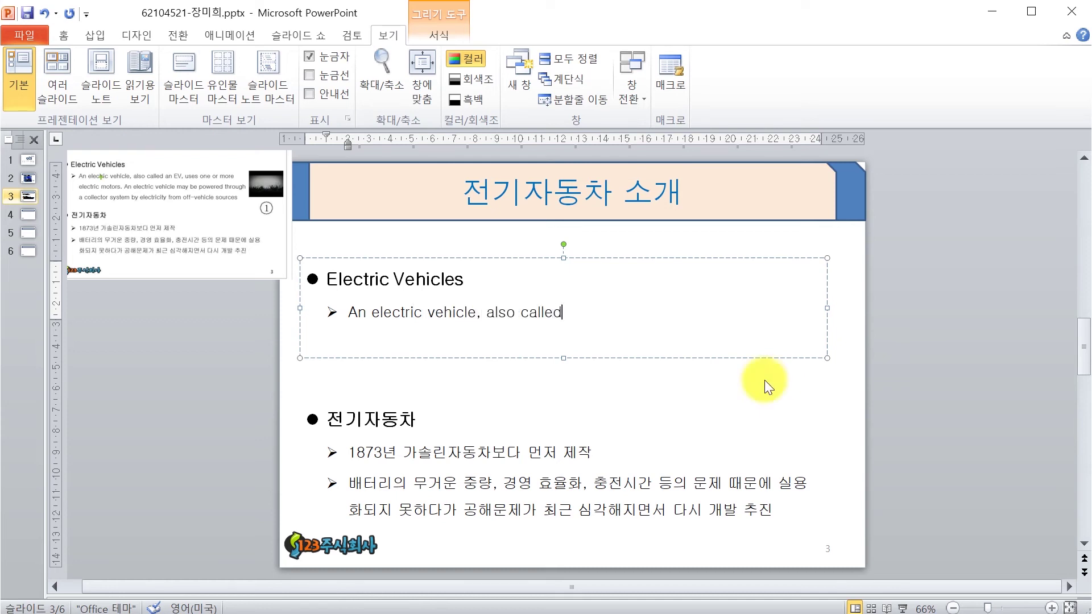
type(" an EV, uses one ")
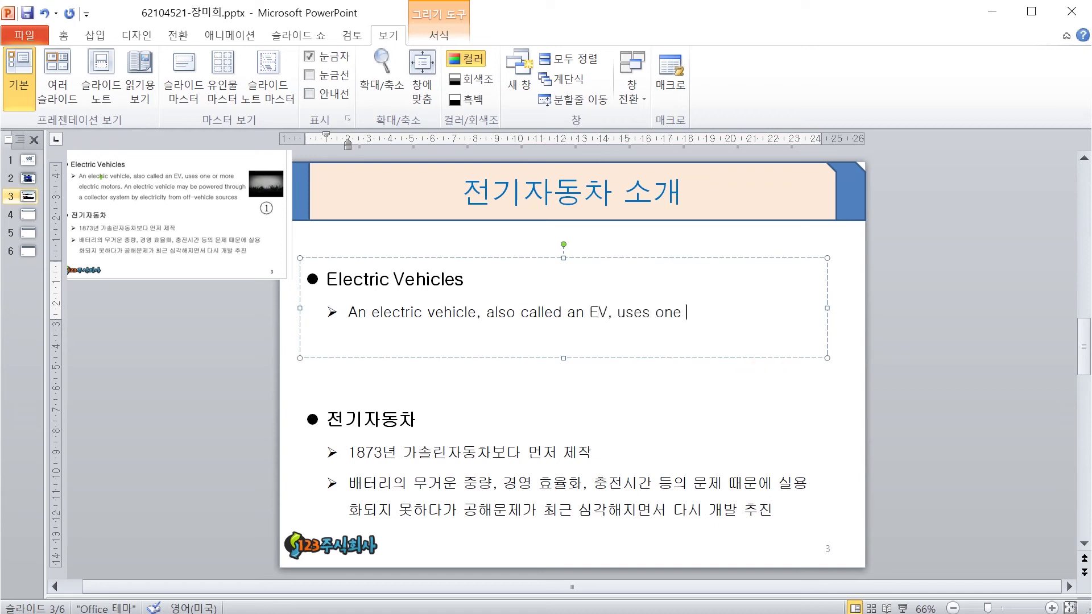
type("or more")
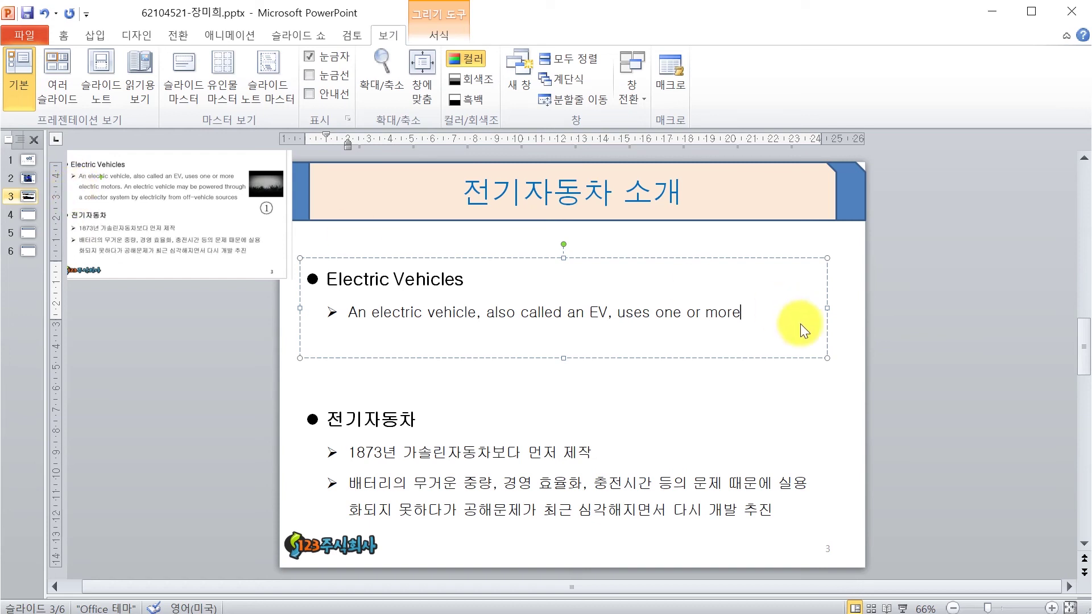
Continue the English sub-bullet after a line break with "electric motors. An electric vehicle may be powered through a collector system by electricity from off-vehicle sources".
key("shift+Return")
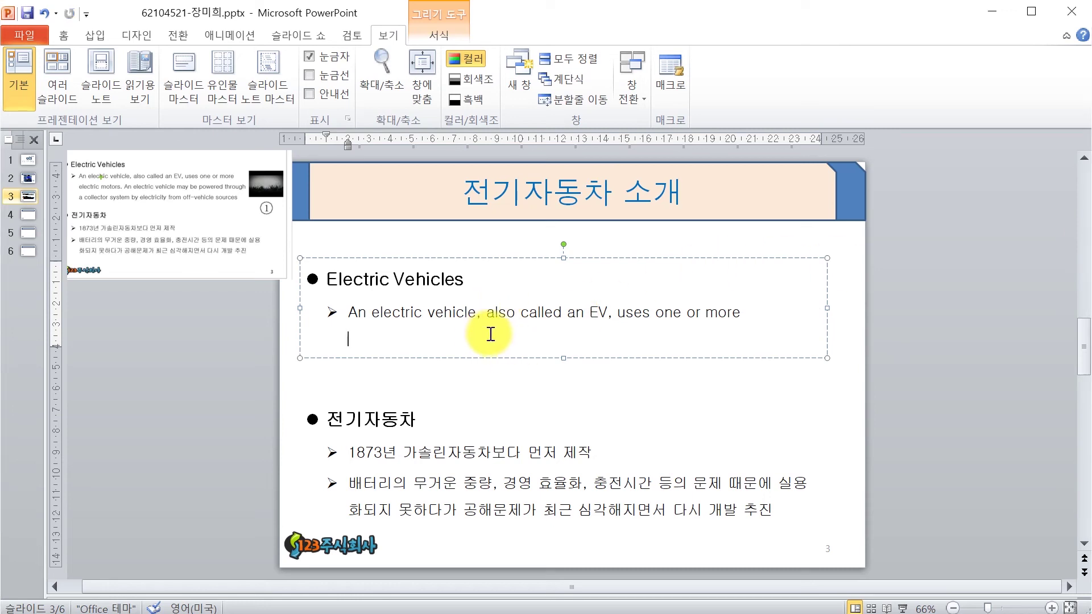
type("electric motors. An electric vehicle may be powered through a collector system by electricity from off-vehicle sources")
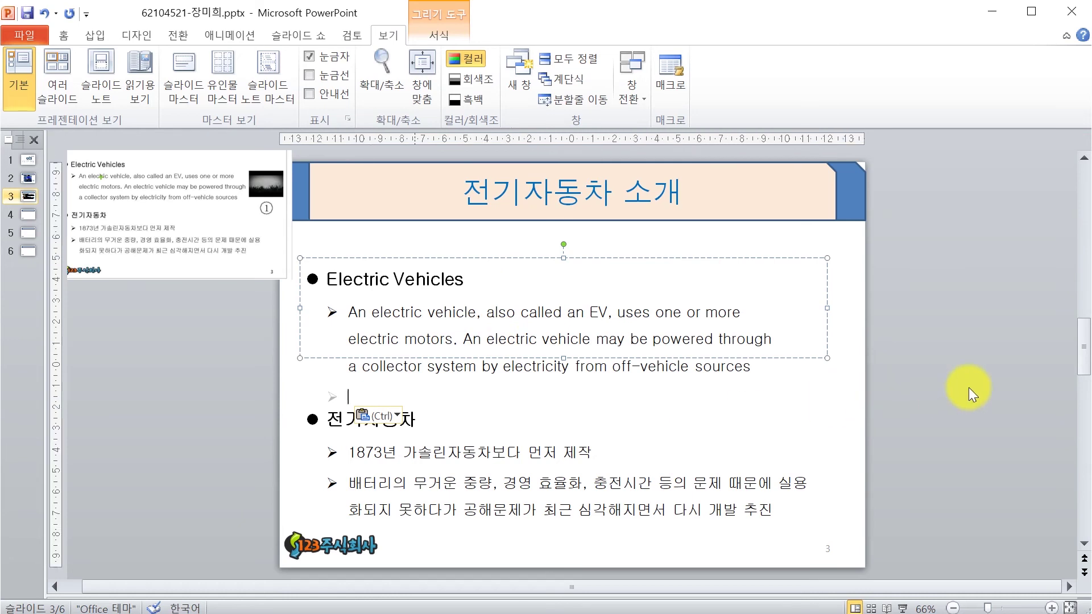
left_click(968, 387)
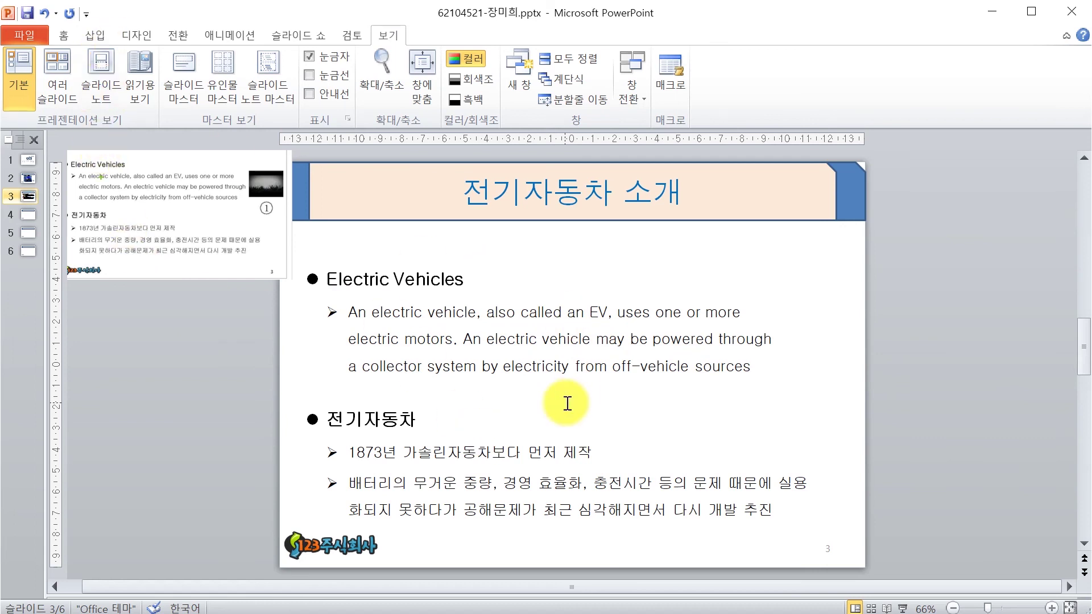
Insert the video file 동영상.wmv from the ITQ\Picture folder in 문서 onto slide 3.
left_click(96, 35)
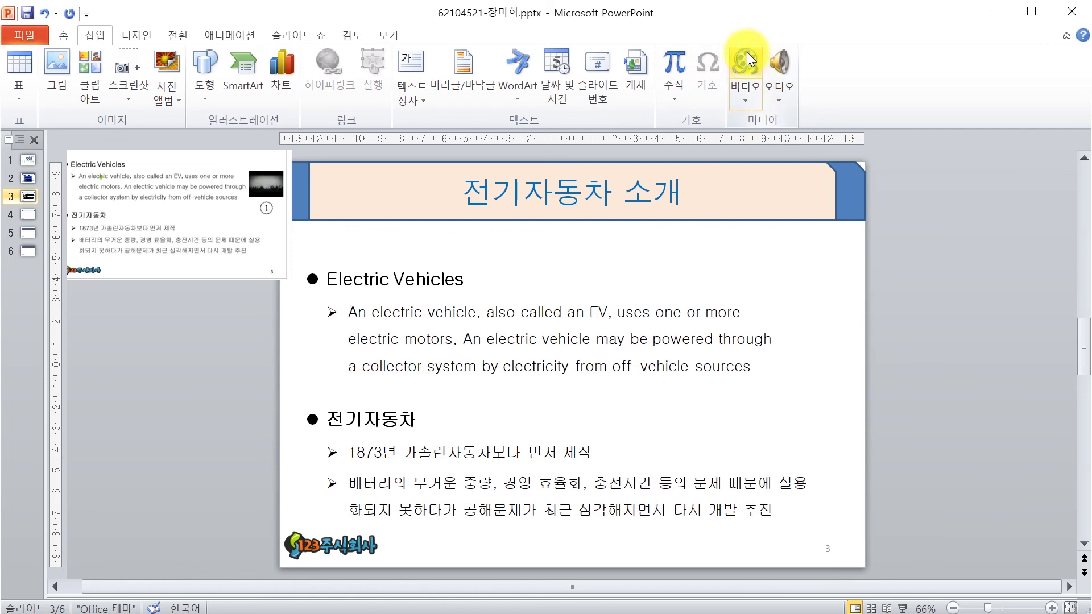
left_click(741, 93)
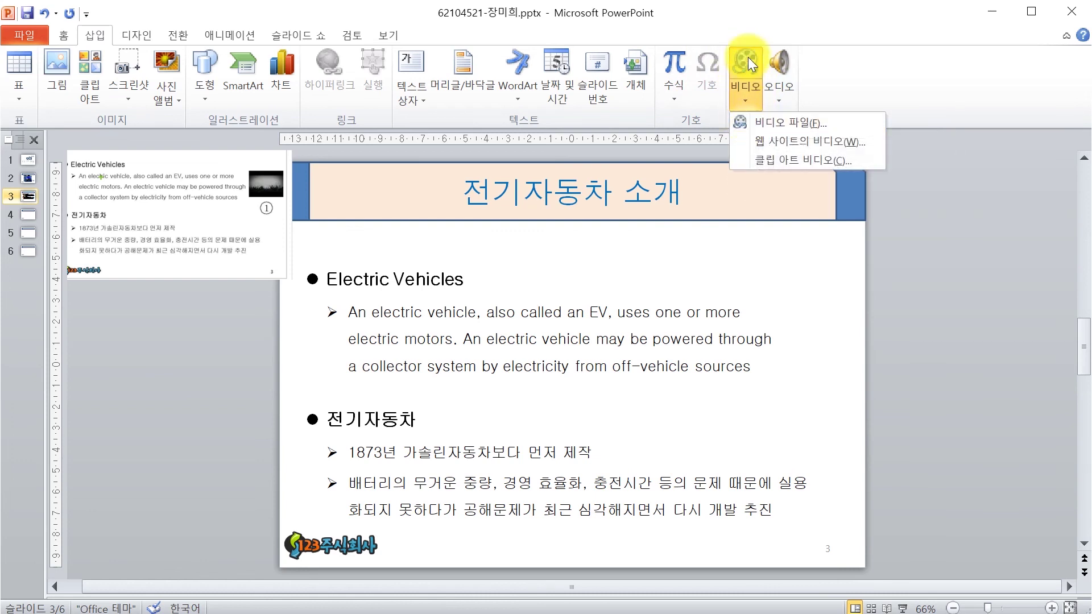
key("f")
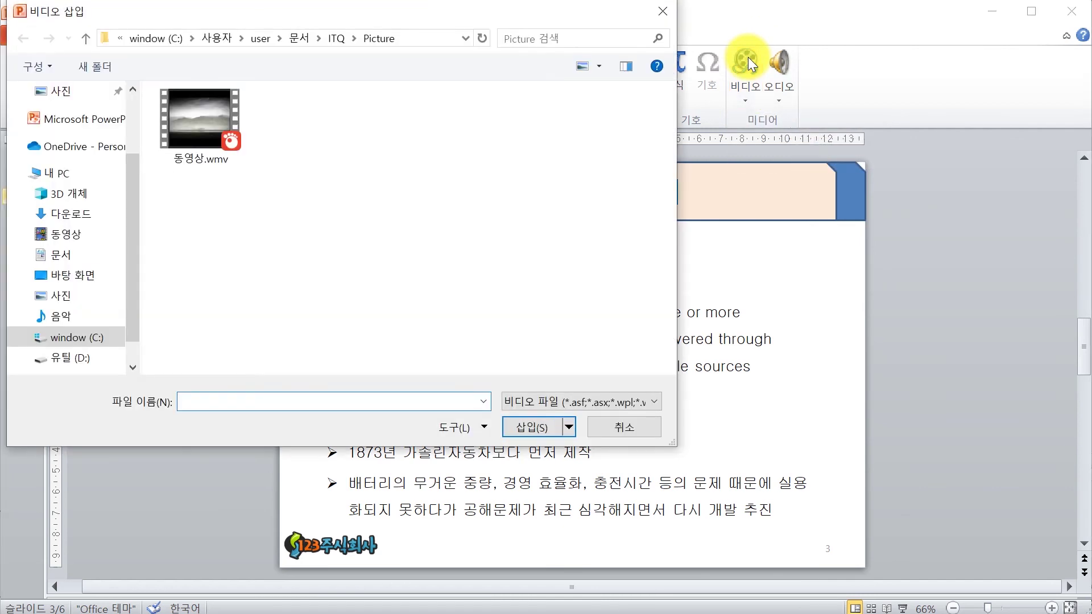
left_click_drag(470, 13, 700, 118)
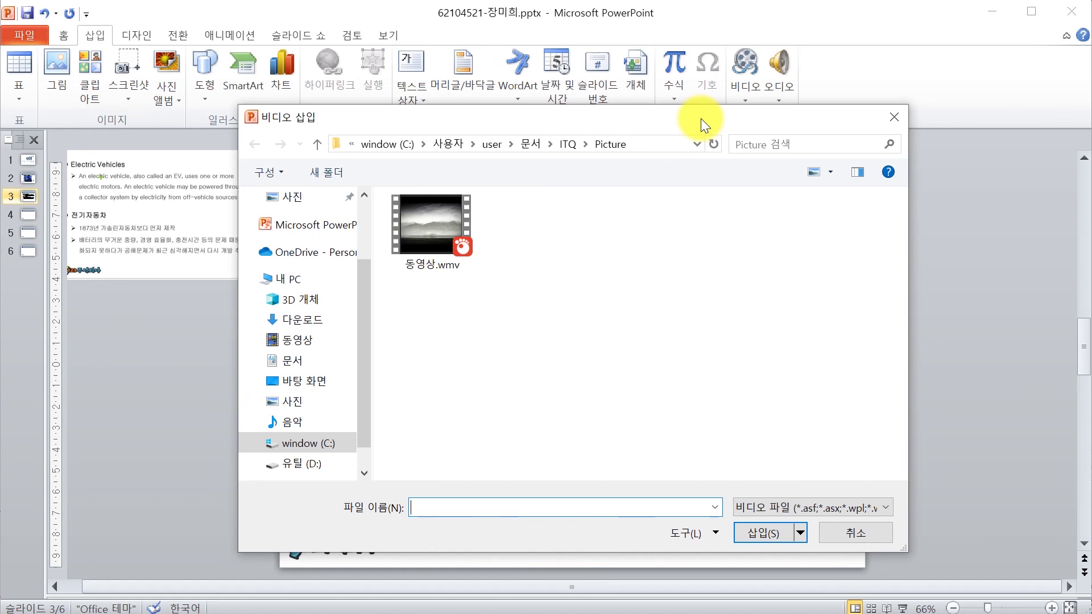
left_click(291, 362)
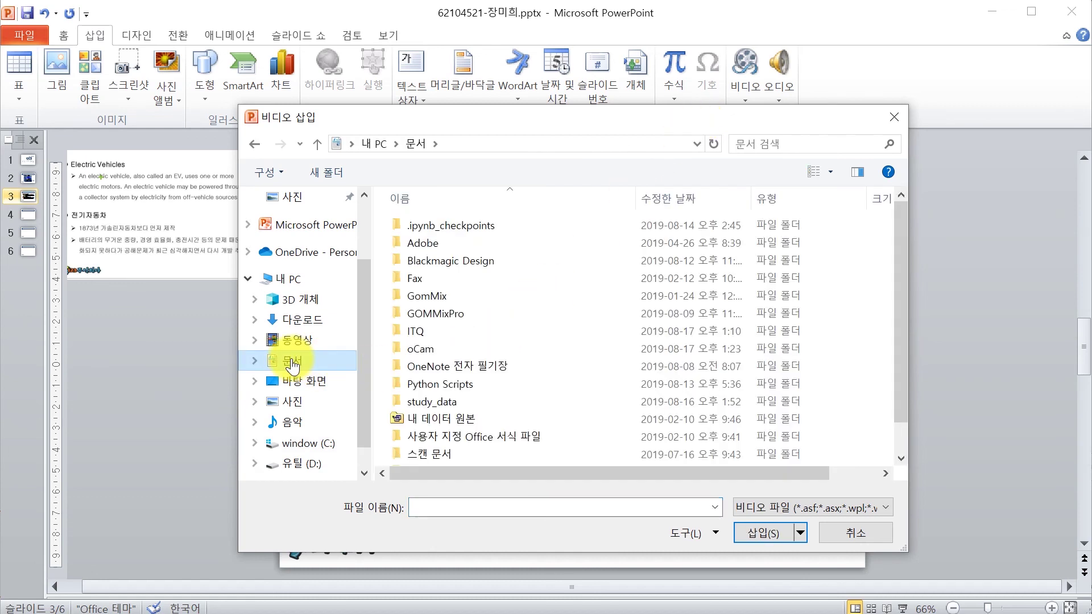
double_click(421, 331)
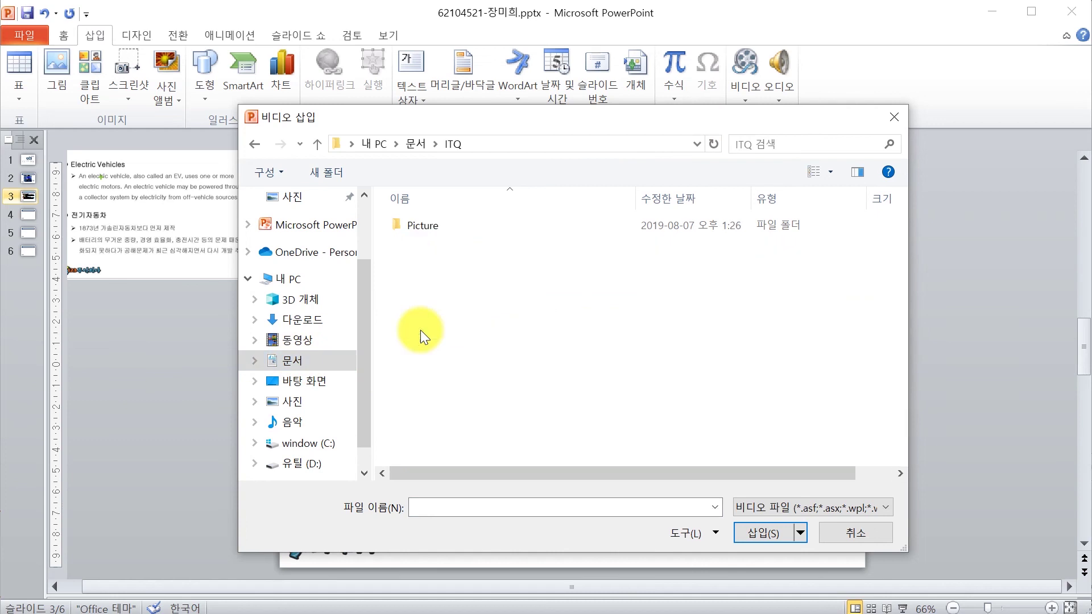
double_click(439, 223)
left_click(438, 230)
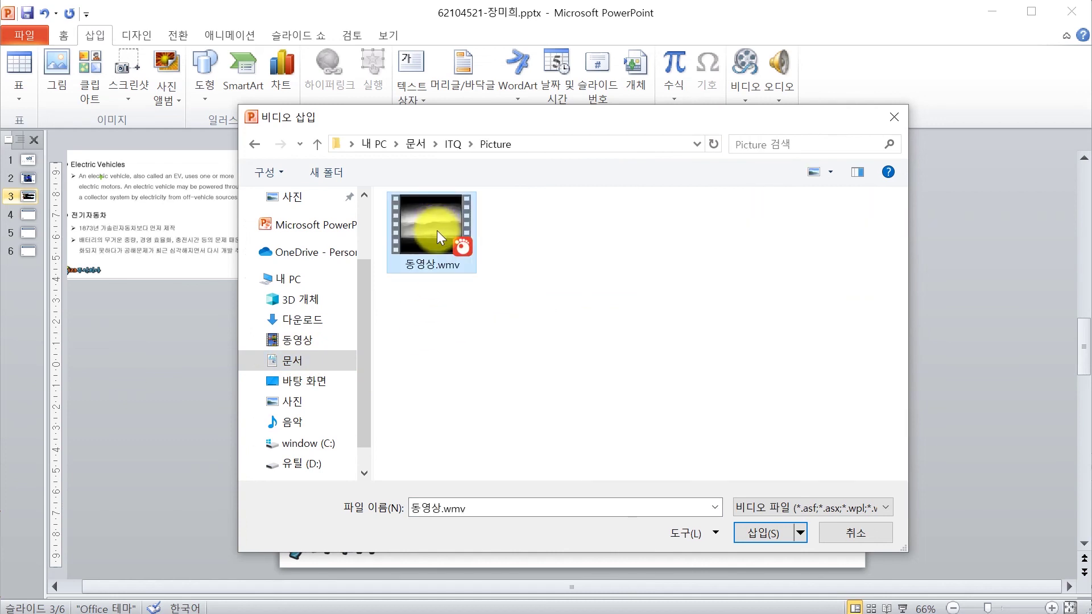
double_click(437, 231)
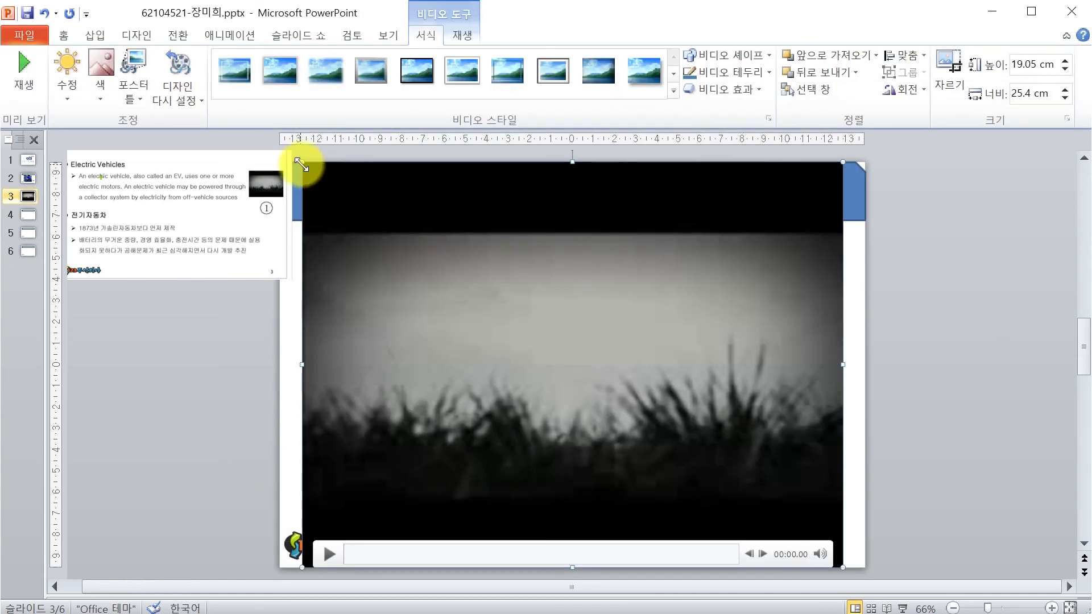
Shrink the video to 3 cm high by 4 cm wide and place it beside the English paragraph, near the slide's right edge.
left_click_drag(302, 162, 806, 322)
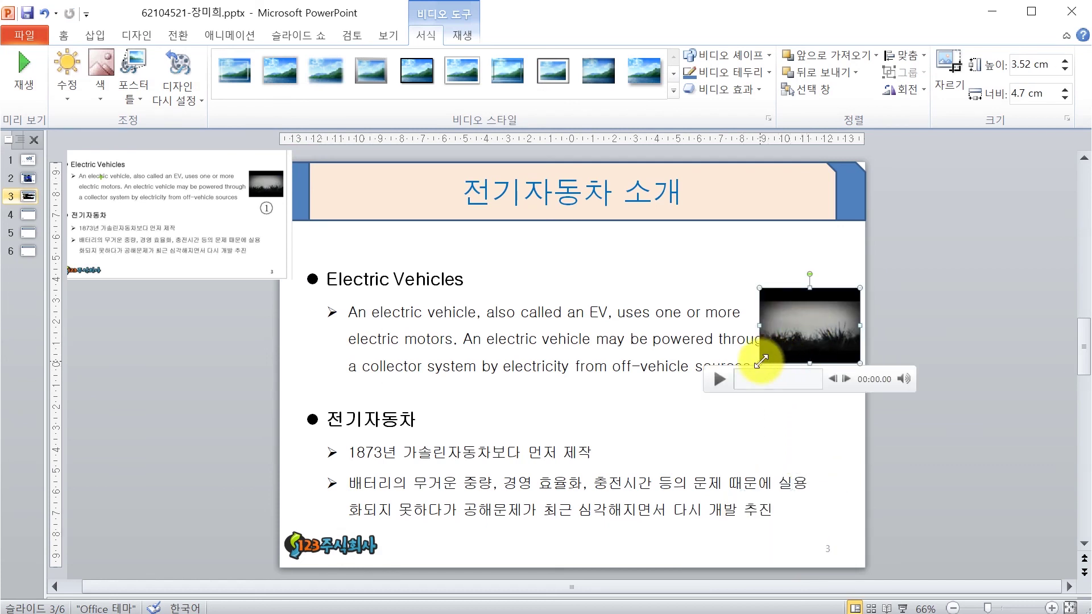
left_click_drag(761, 362, 774, 352)
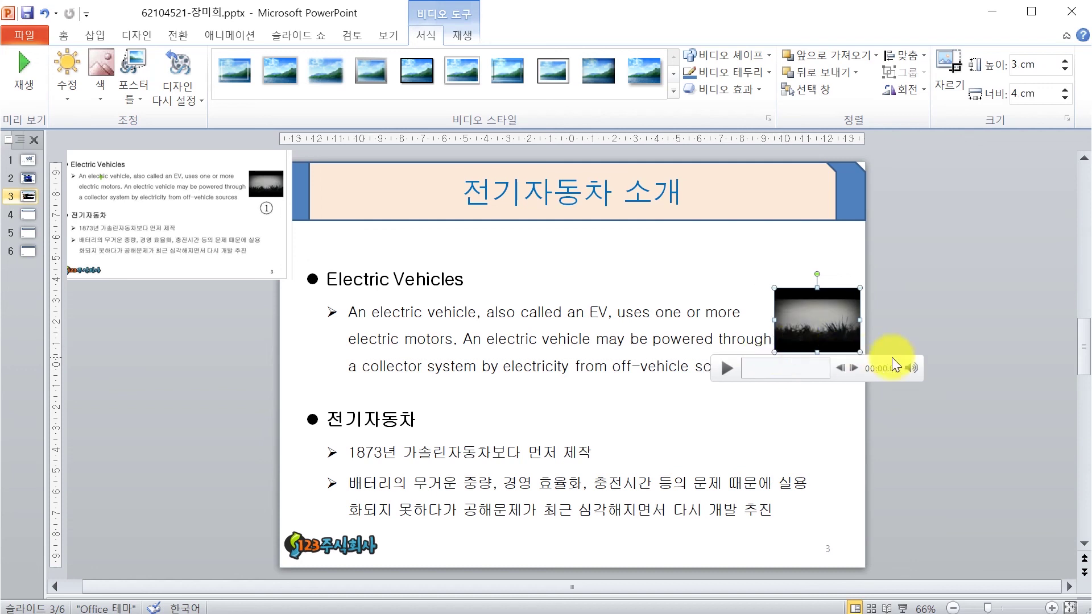
left_click_drag(821, 316, 819, 323)
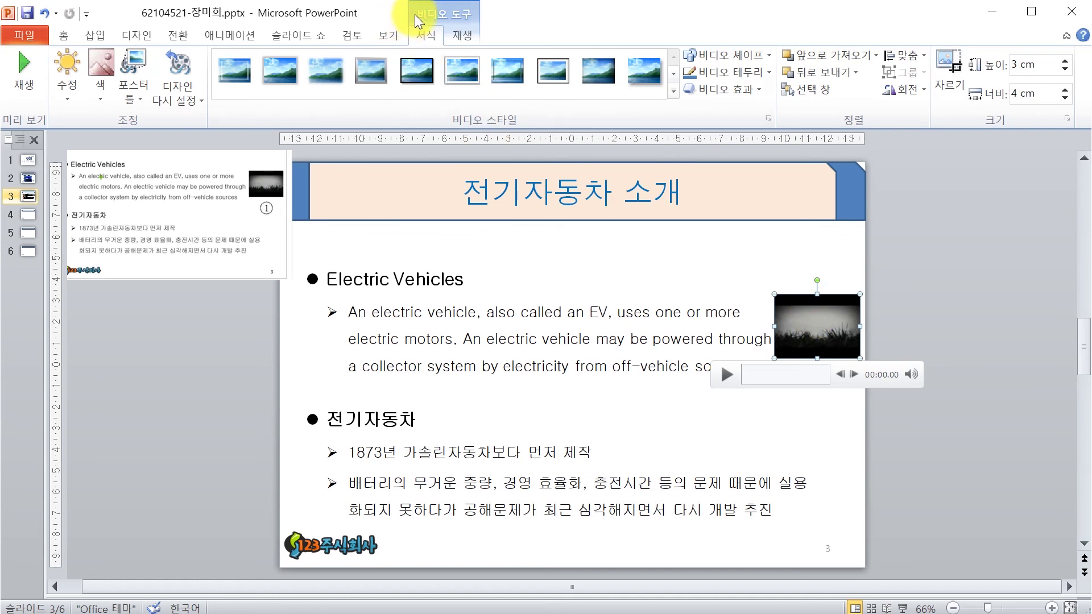
Set the video to start with 자동 실행 and turn on 반복 재생, then deselect it.
left_click(454, 37)
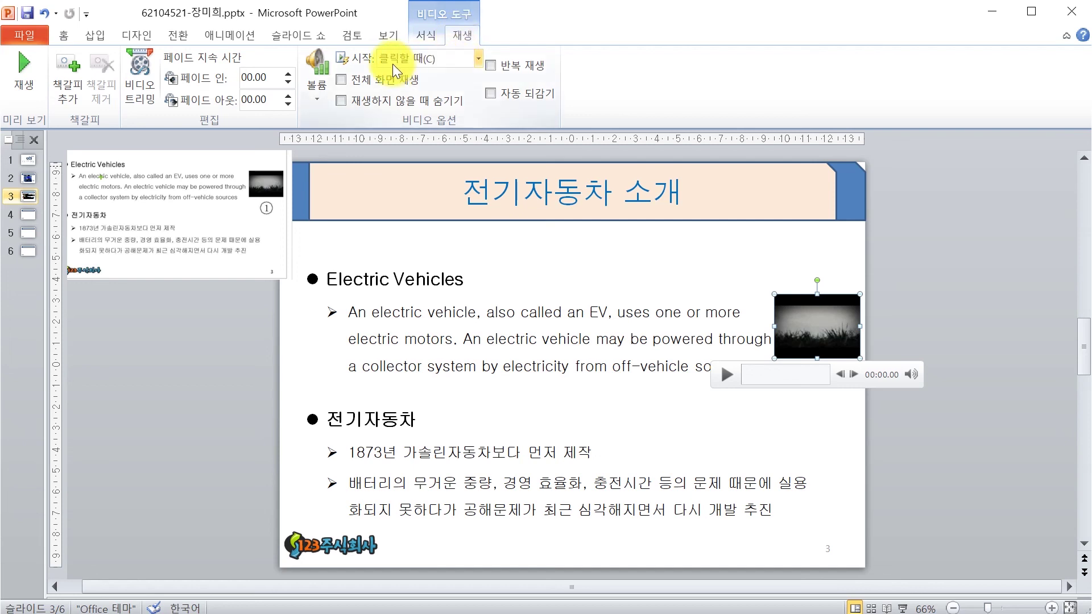
left_click(478, 57)
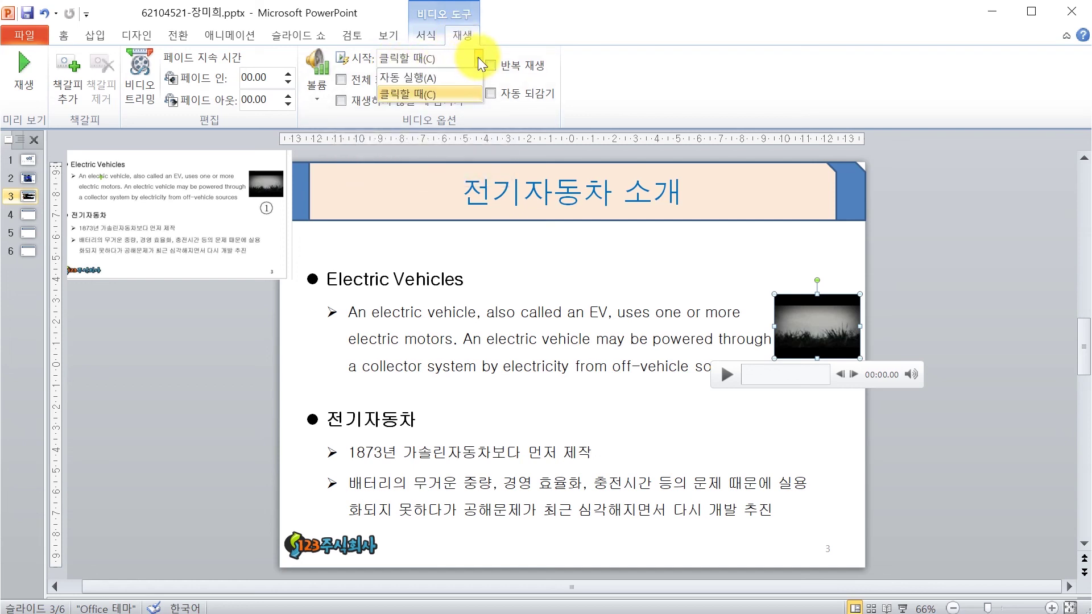
left_click(455, 83)
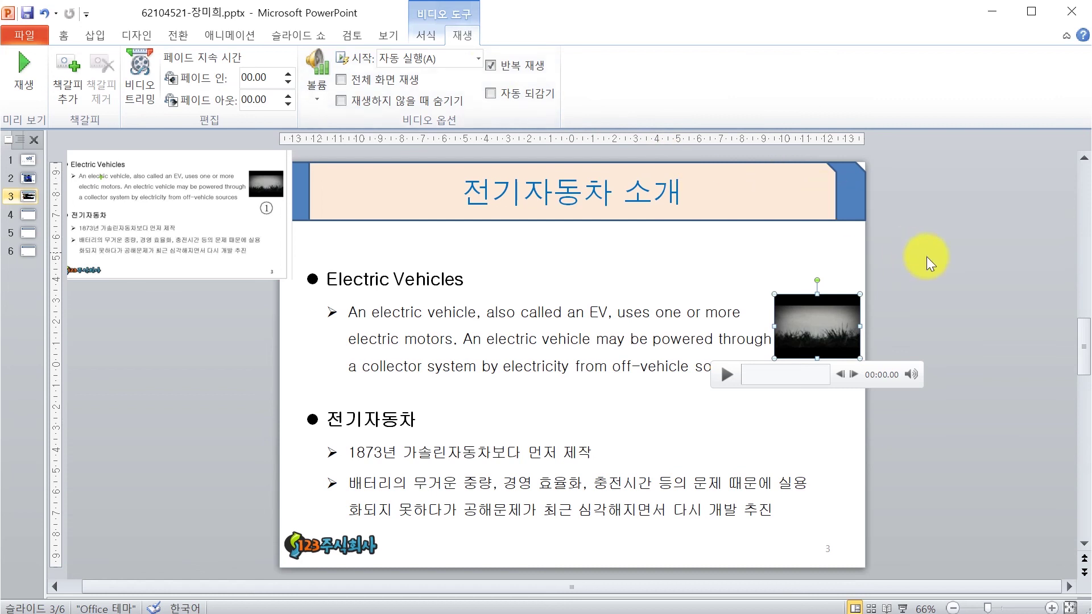
left_click(982, 278)
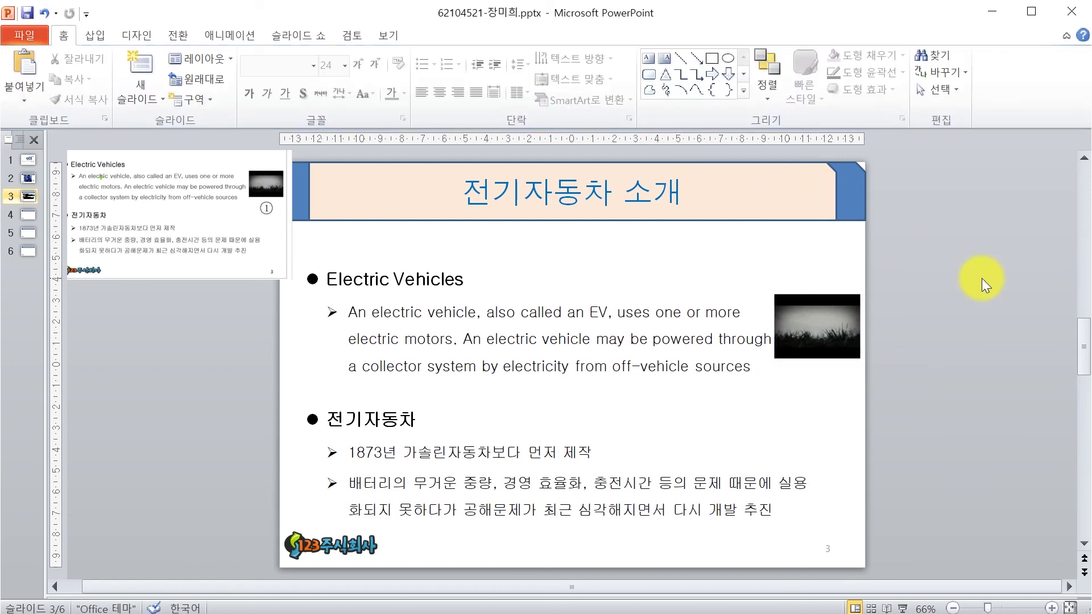